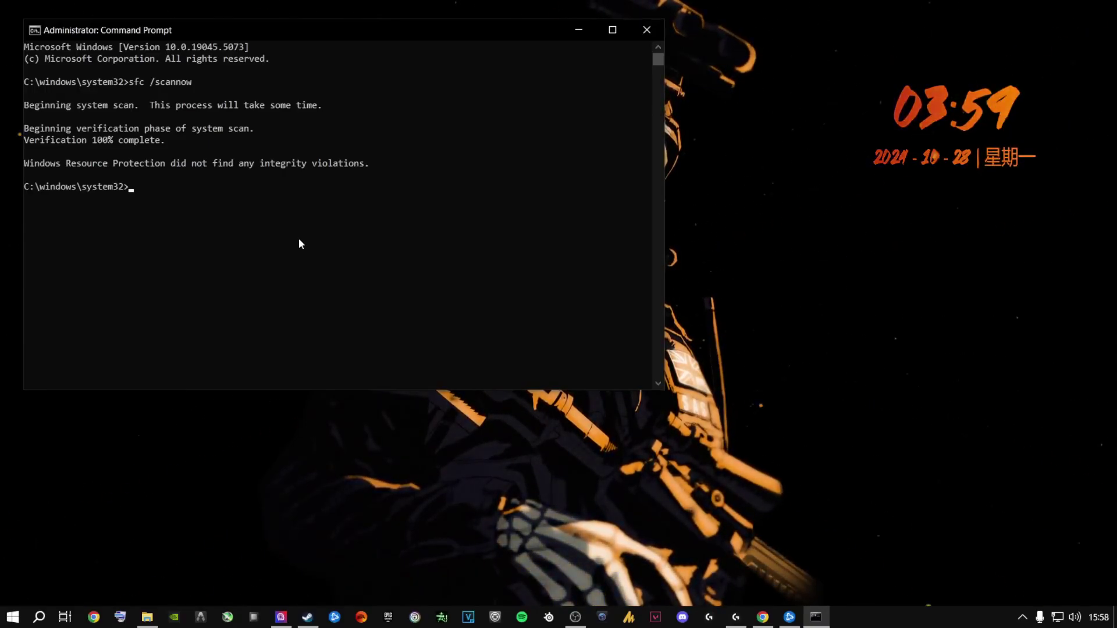
- Enter the command sfc /scannow at the administrator command prompt
text(sf)
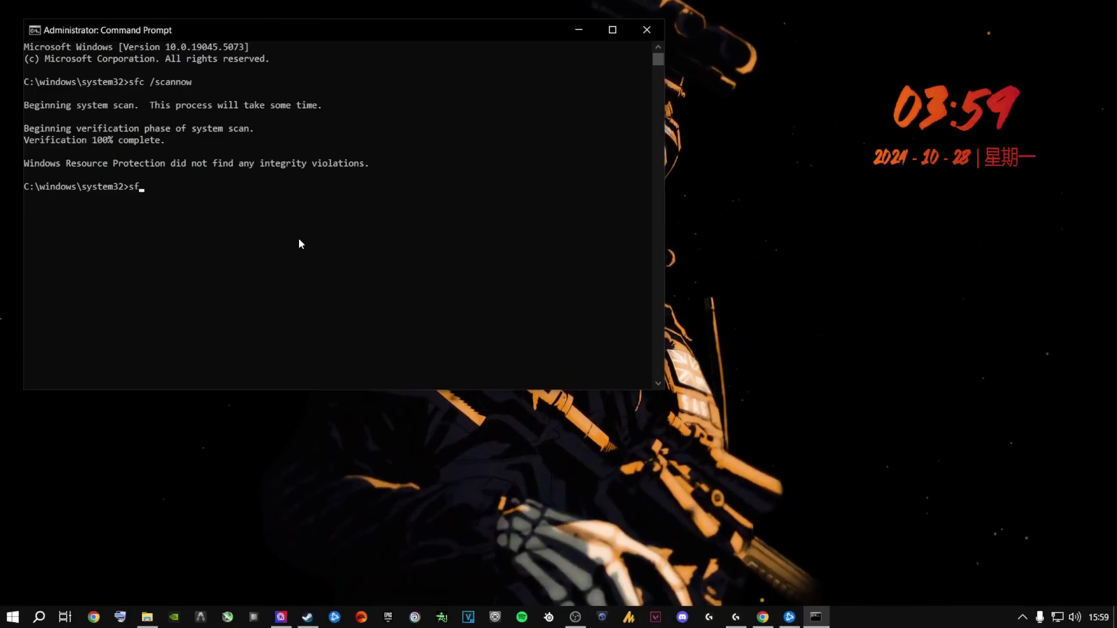
text(c /scann)
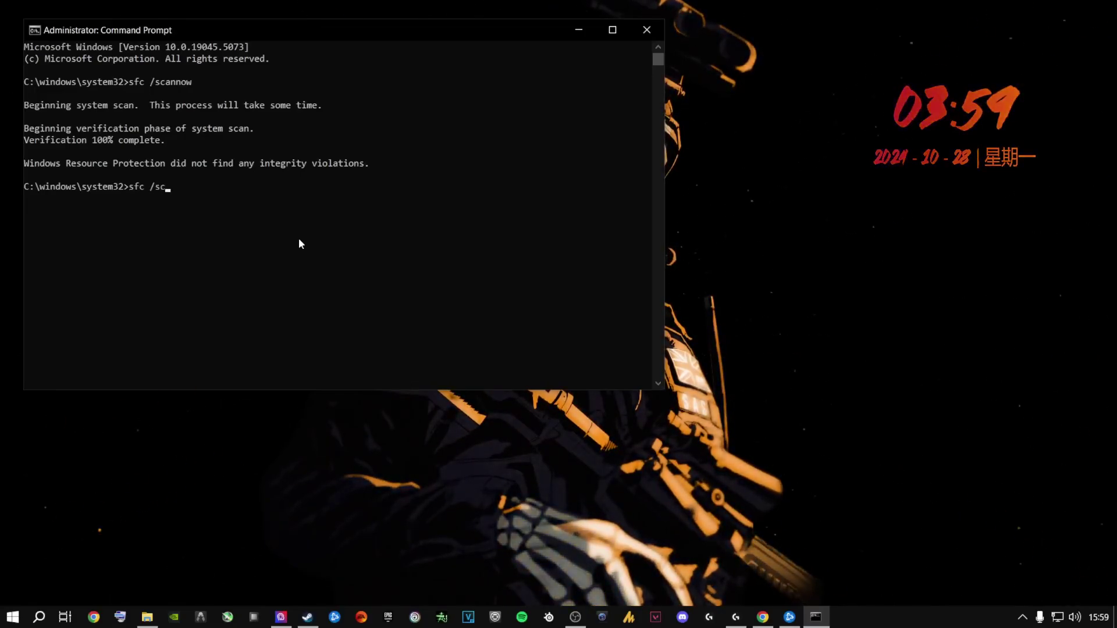
text(ow)
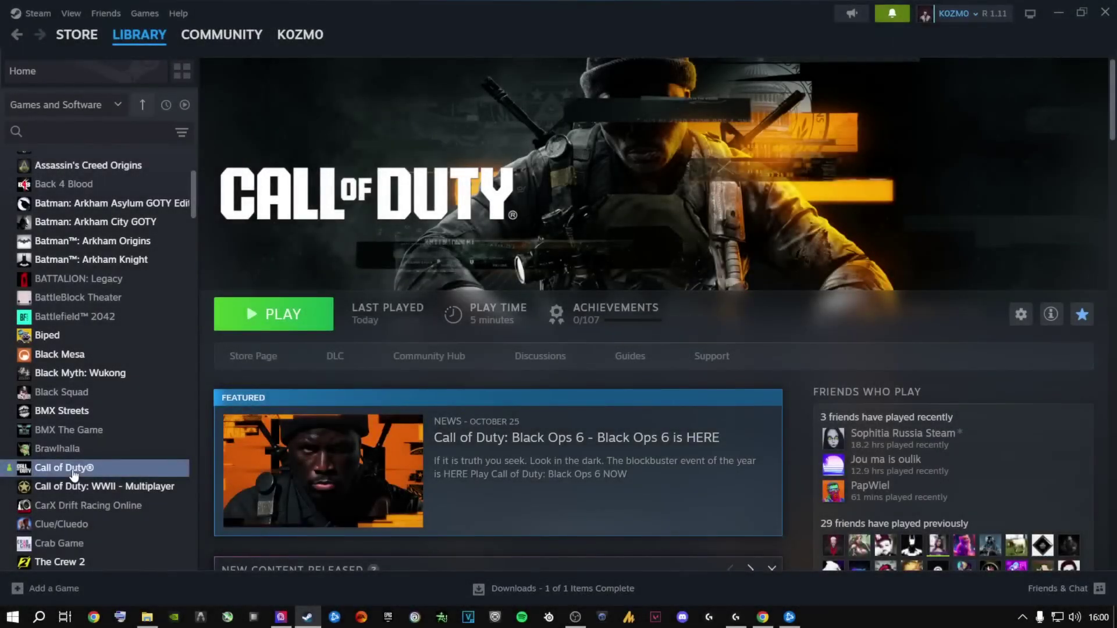
- In Steam, open the properties of Call of Duty and toggle its in-game Steam Overlay off and back on
right_click(74, 474)
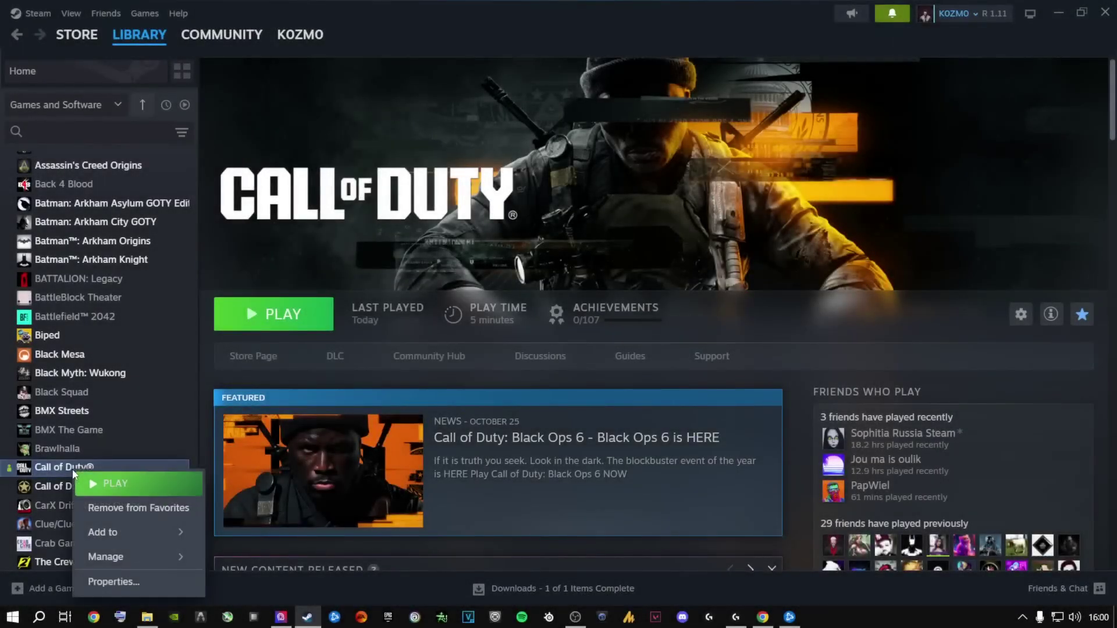
click(131, 582)
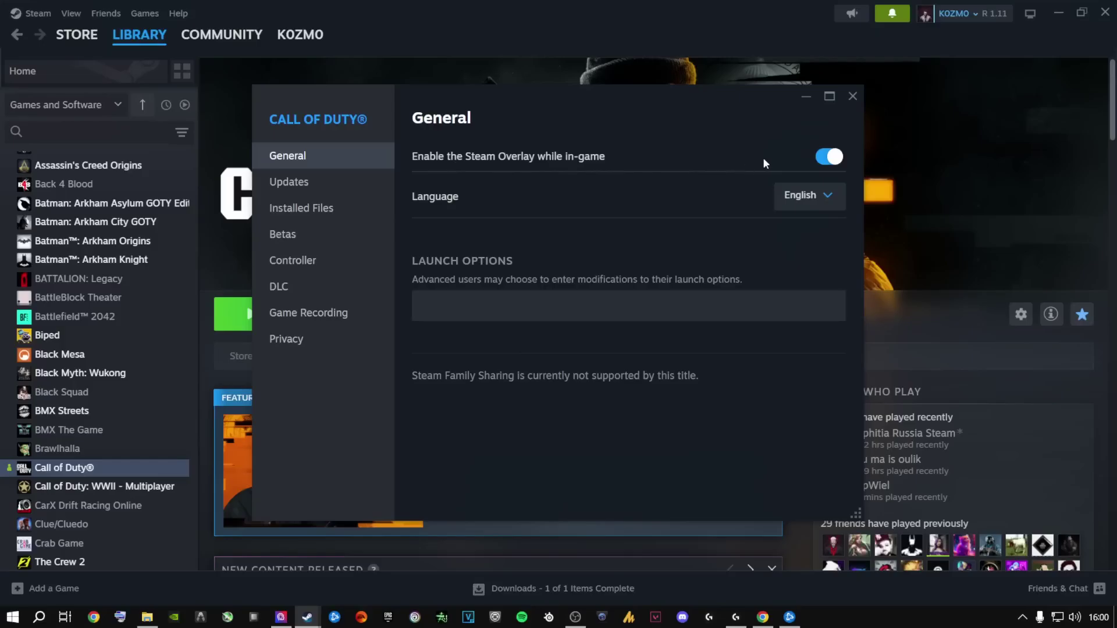
click(822, 158)
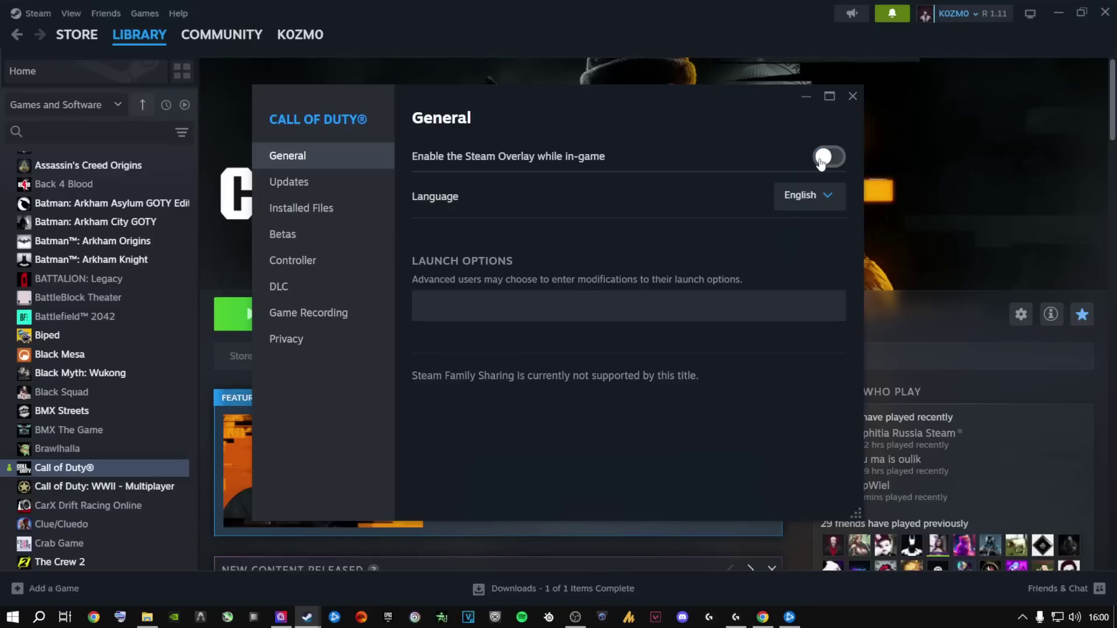
click(828, 155)
- Verify the integrity of Call of Duty's installed game files
click(326, 208)
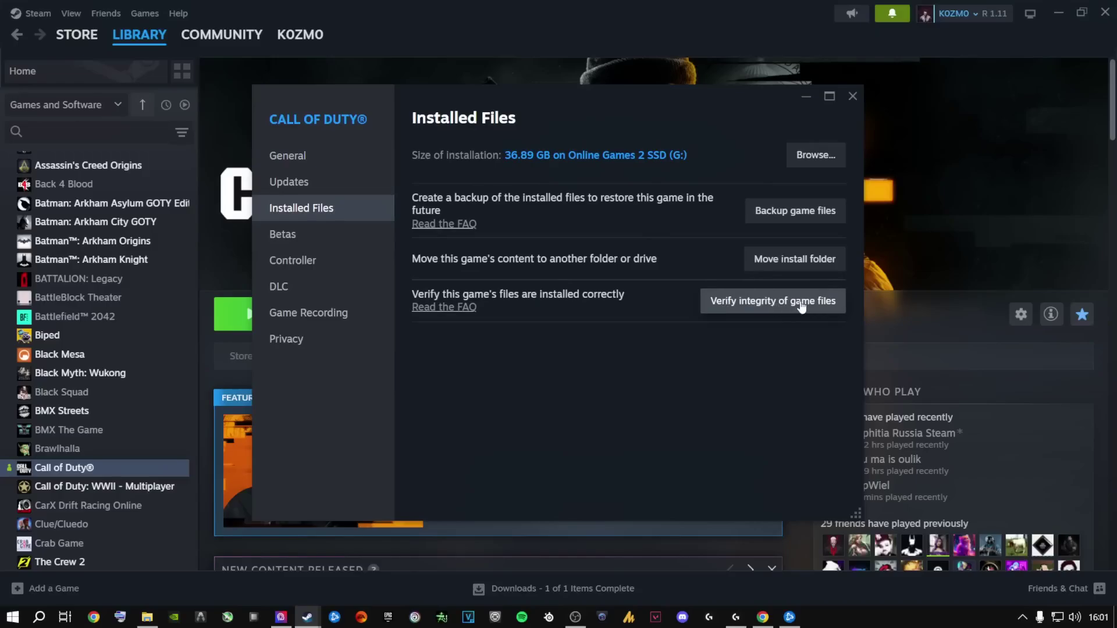
click(747, 302)
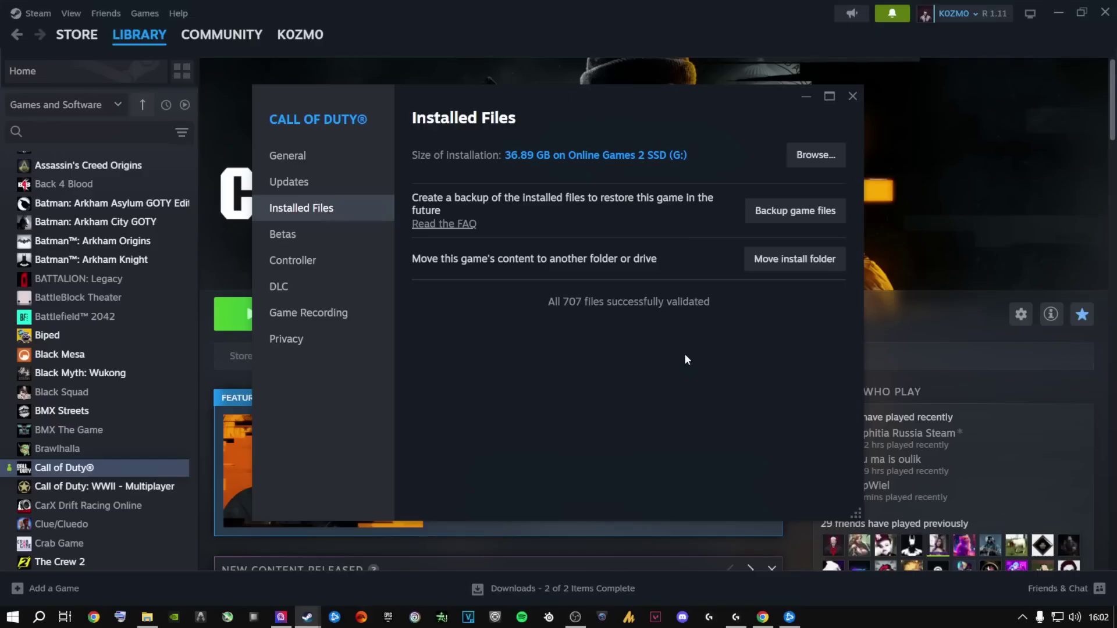
- Browse to the game's installation folder and go up to the parent common folder containing Call of Duty HQ
click(809, 157)
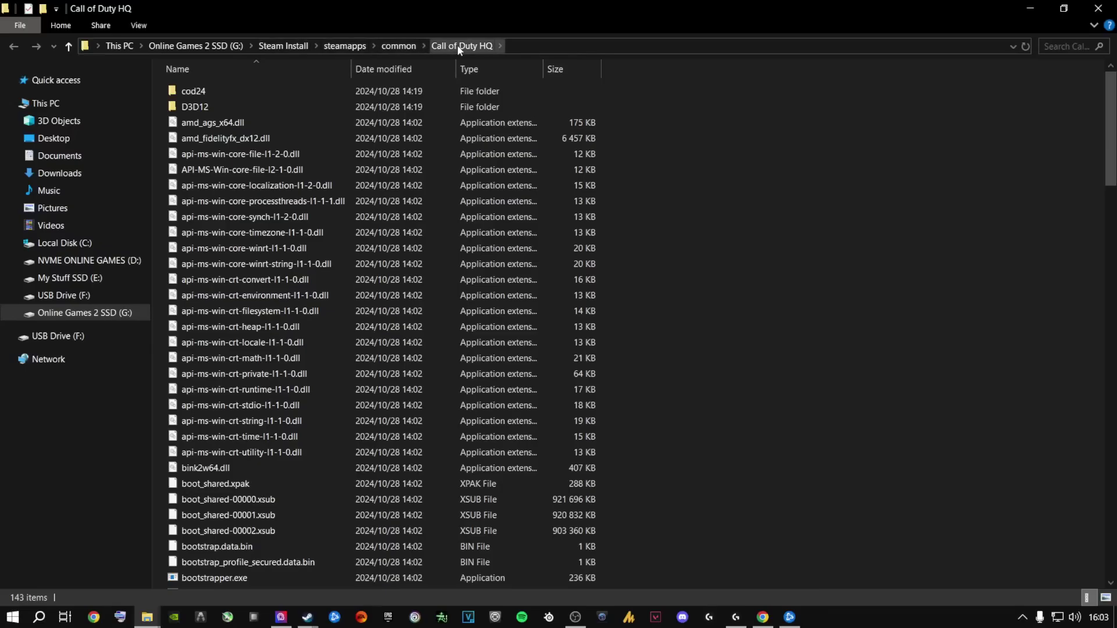
click(399, 46)
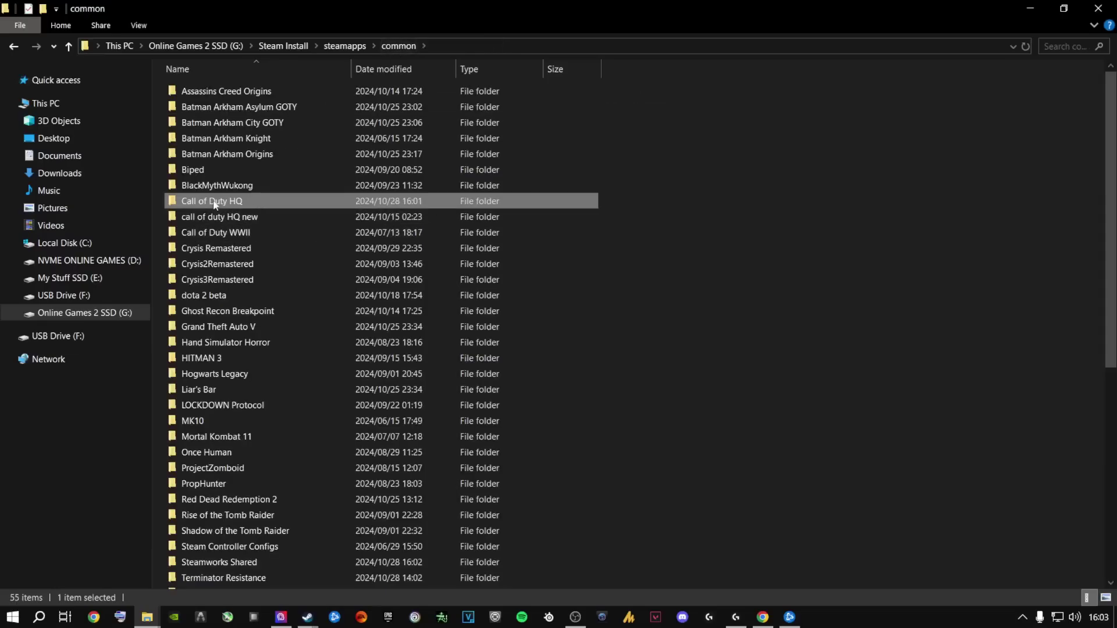
mouse_move(219, 207)
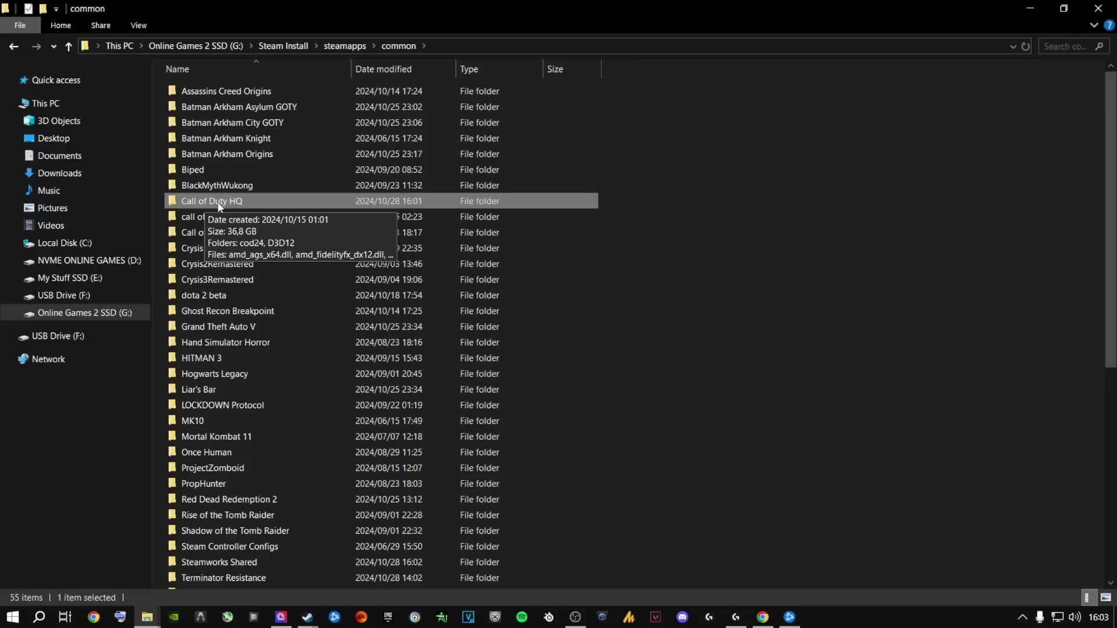
- Create a new folder named "Call Of Duty HQ NEw" in the common folder
right_click(762, 345)
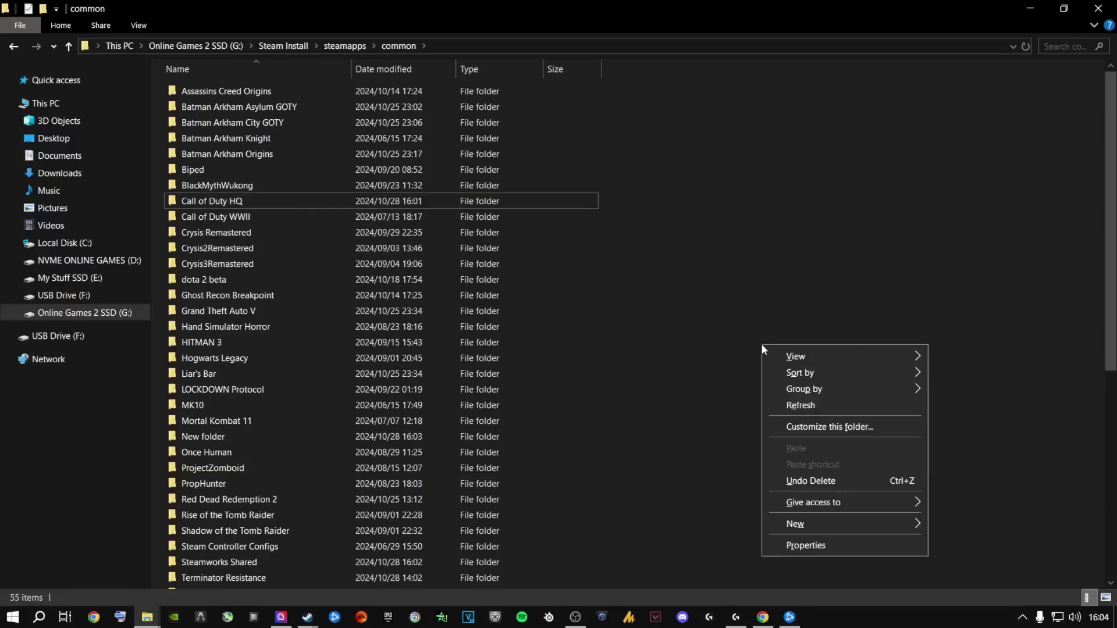
mouse_move(841, 526)
click(956, 525)
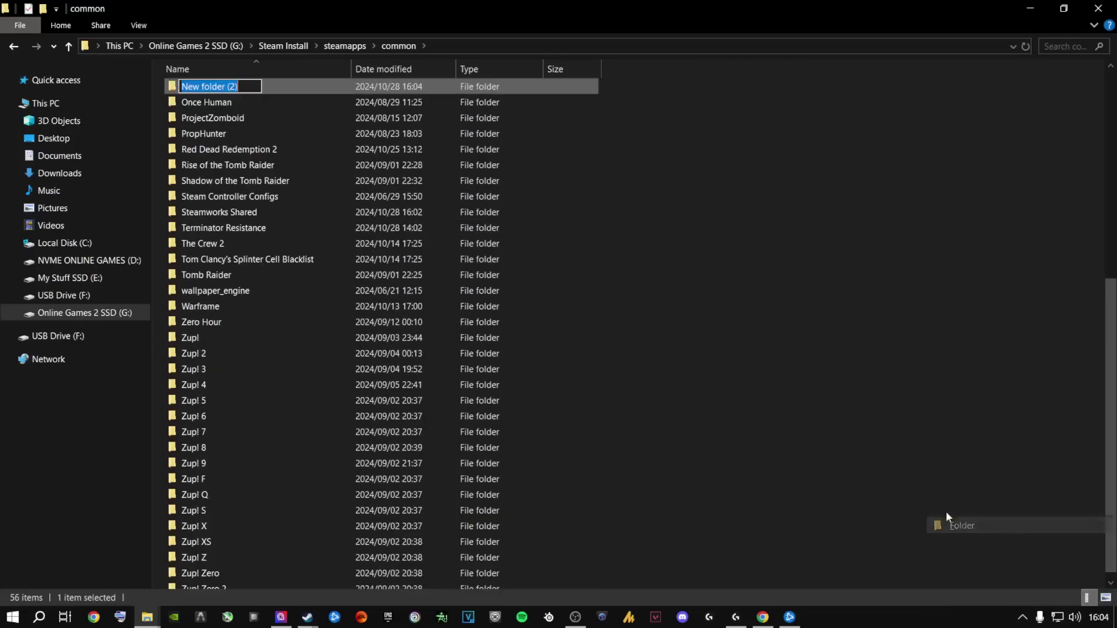
key(BackSpace)
text(Call Of Duty HQ NEw)
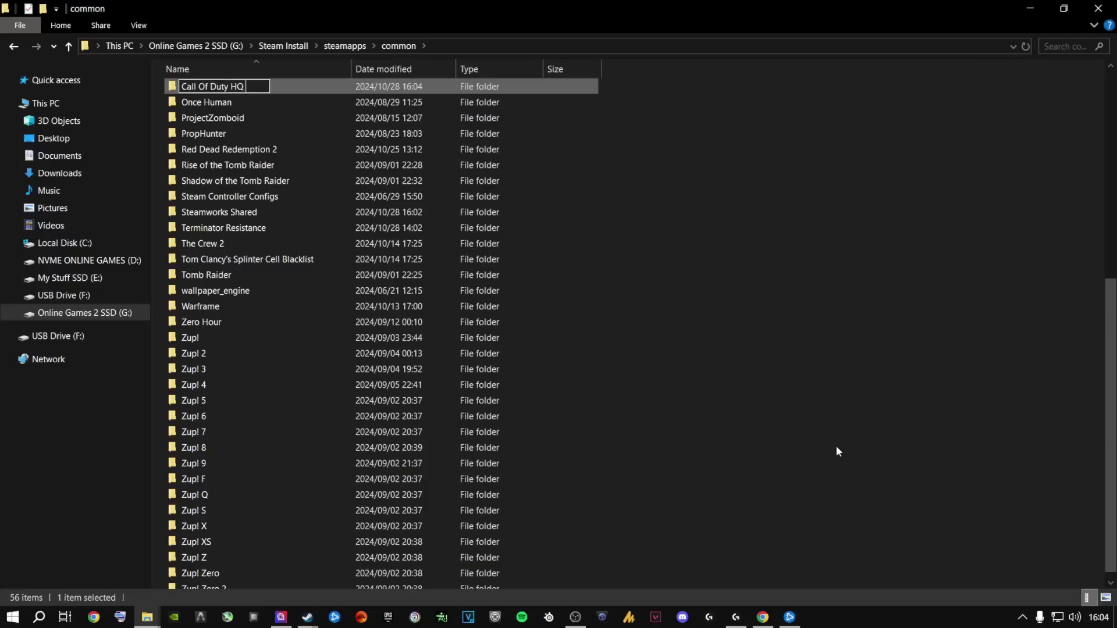
click(721, 359)
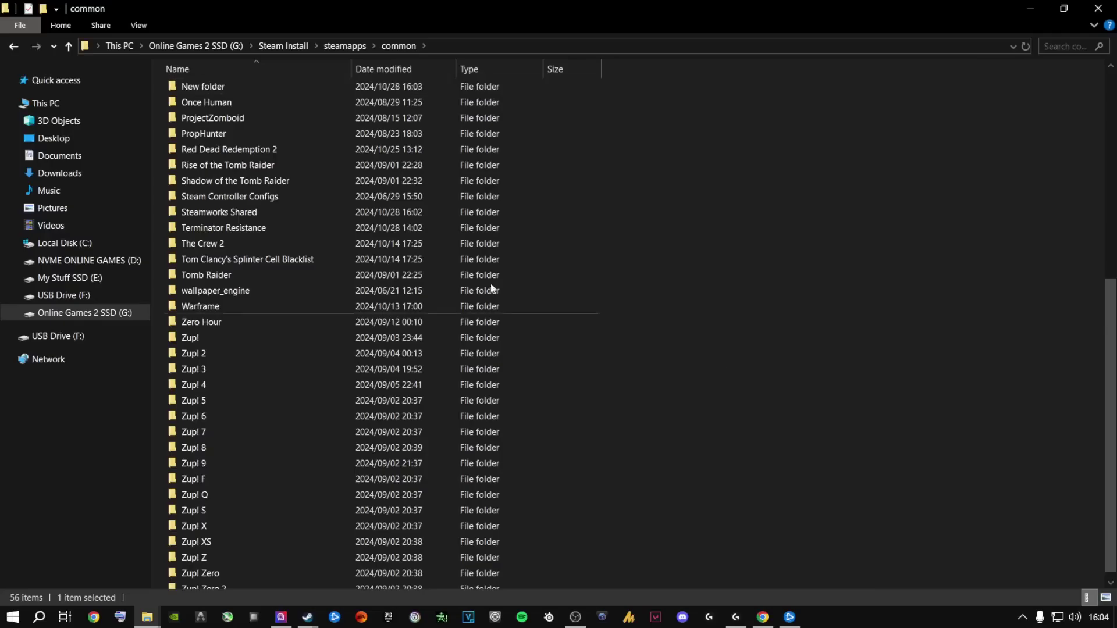
scroll(292, 224, up, 8)
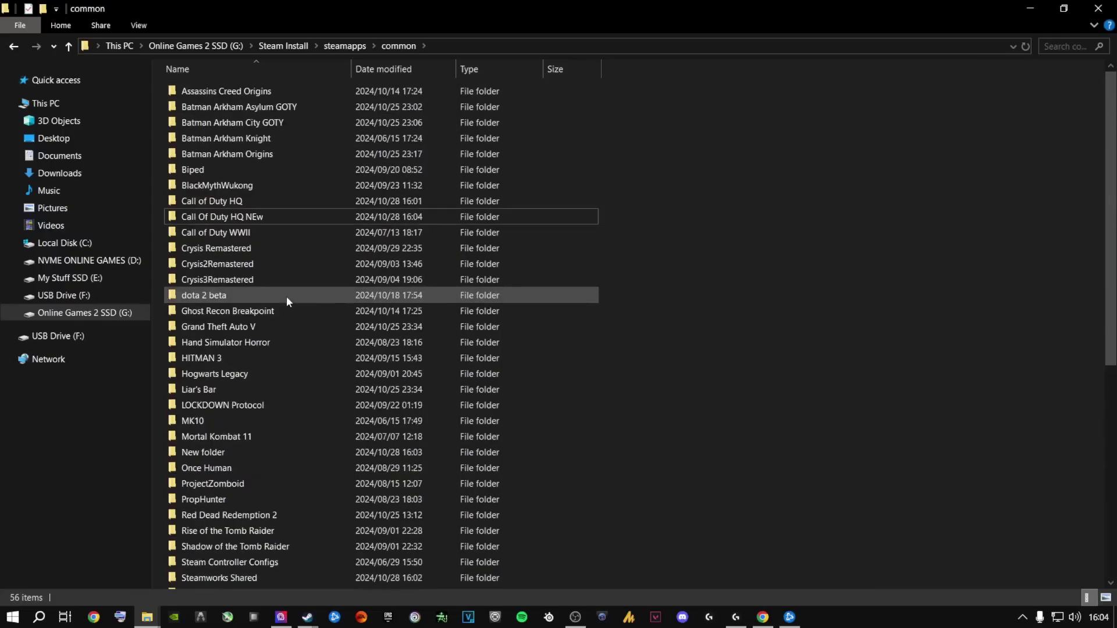
- Cut all files and folders inside the Call of Duty HQ folder
double_click(218, 201)
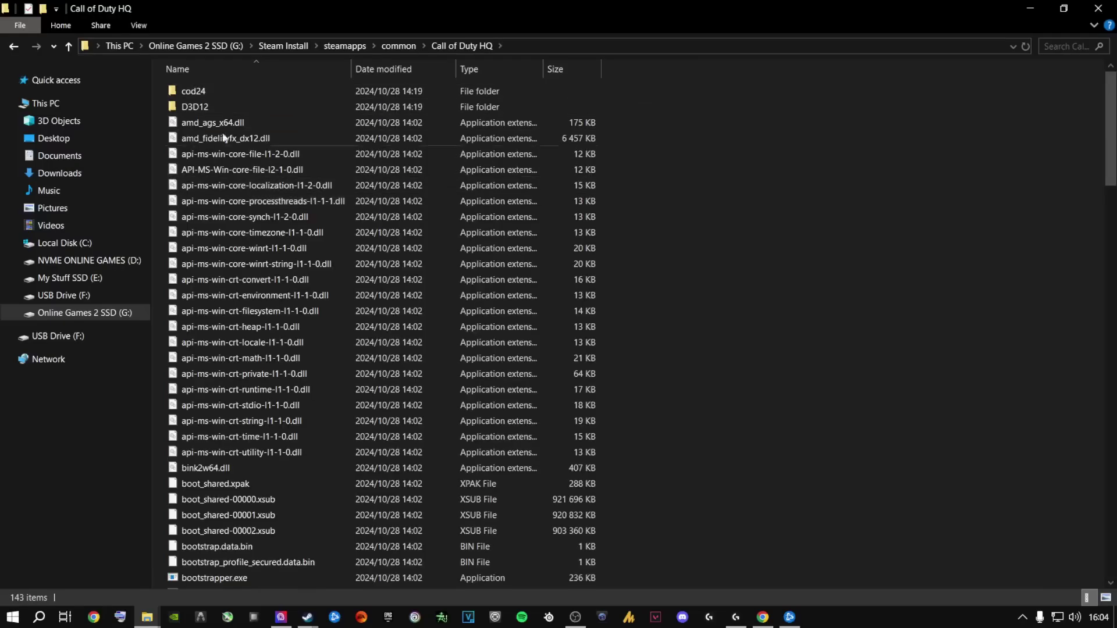
click(242, 92)
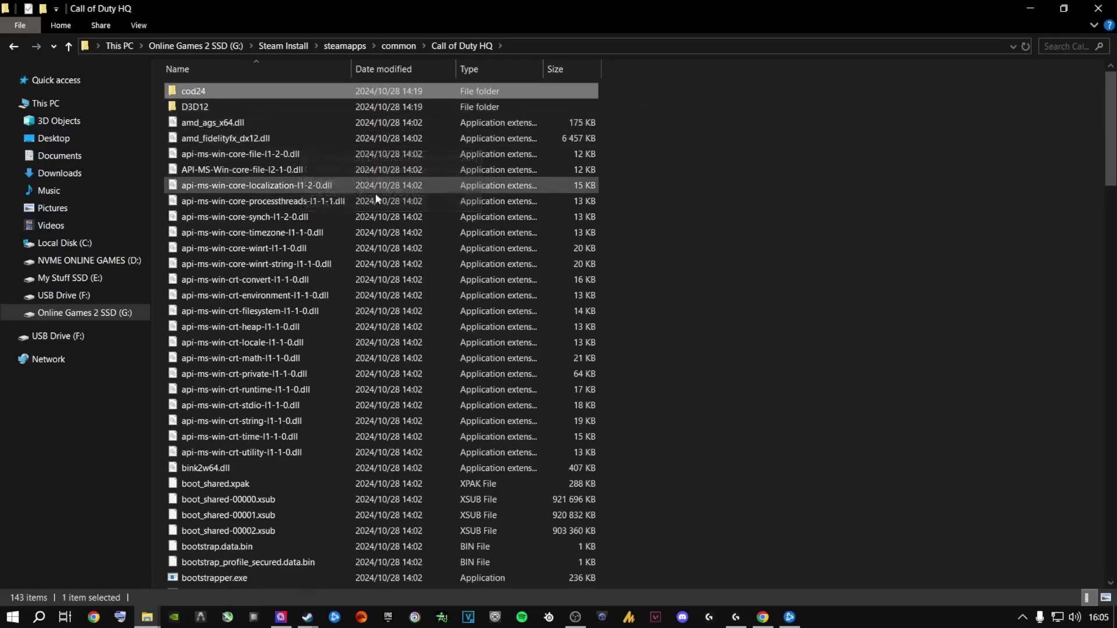
click(390, 357)
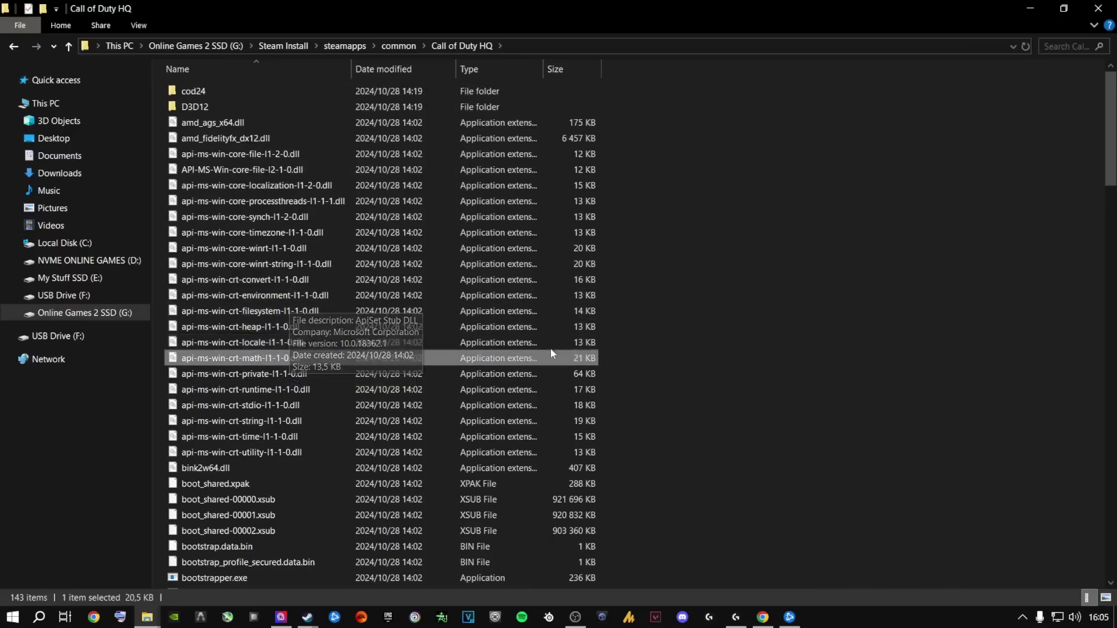
key(ctrl+a)
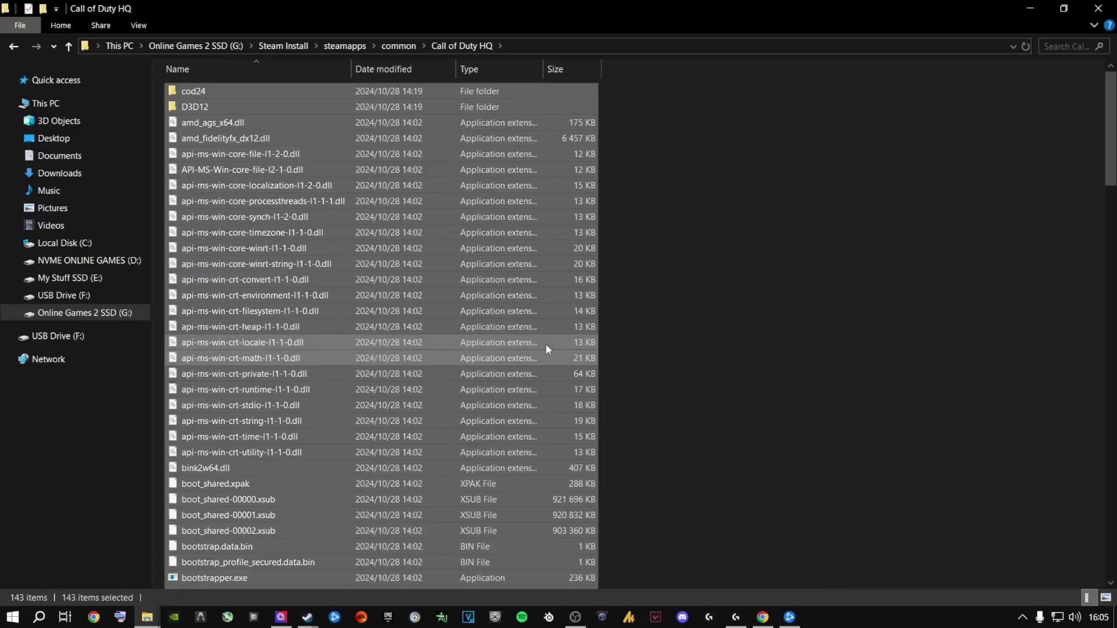
right_click(249, 282)
click(289, 364)
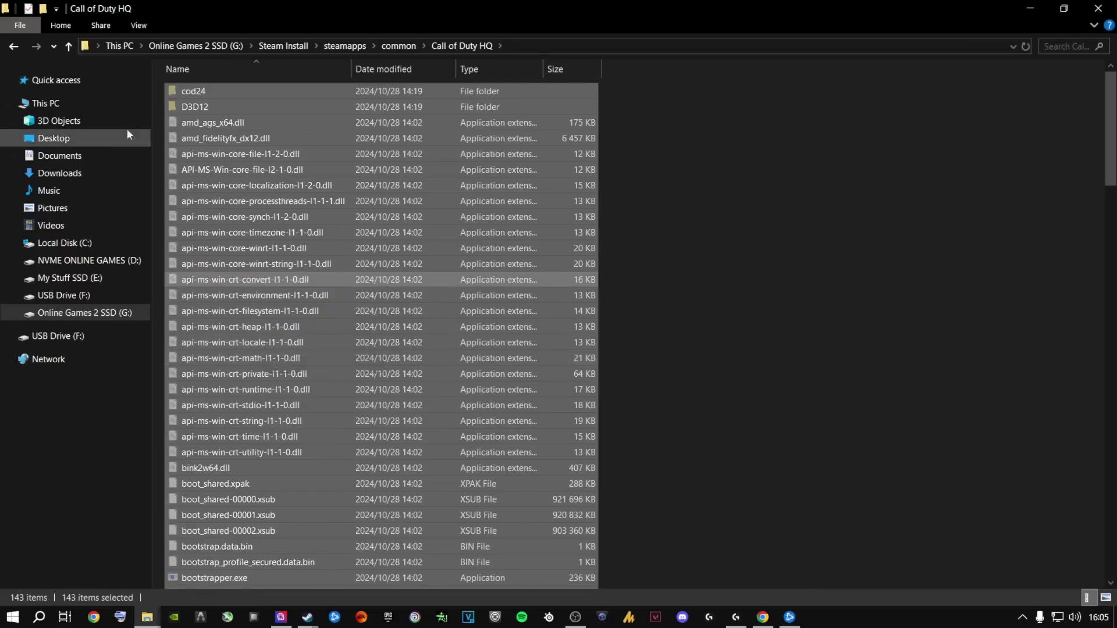
- Paste the cut game files into the Call Of Duty HQ NEw folder
click(17, 47)
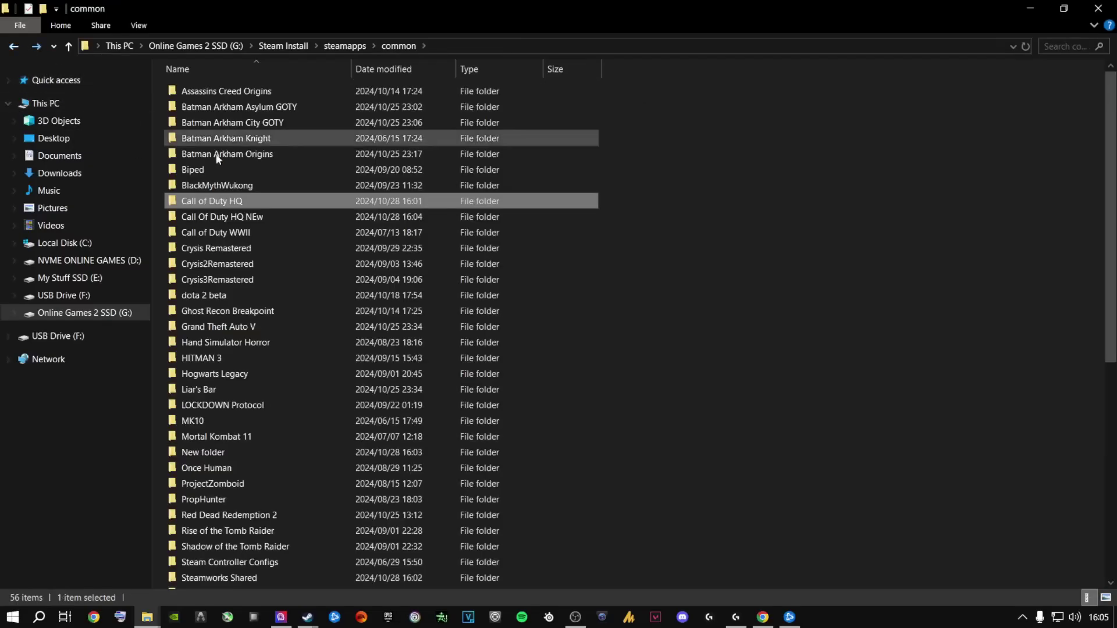
double_click(226, 219)
right_click(236, 206)
click(314, 307)
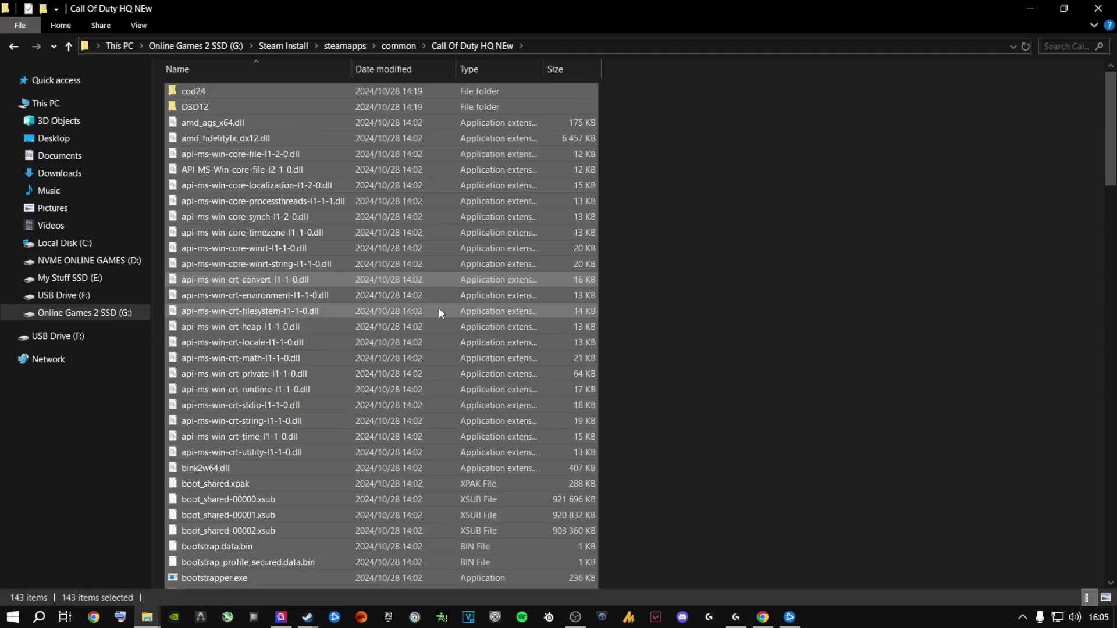
click(309, 168)
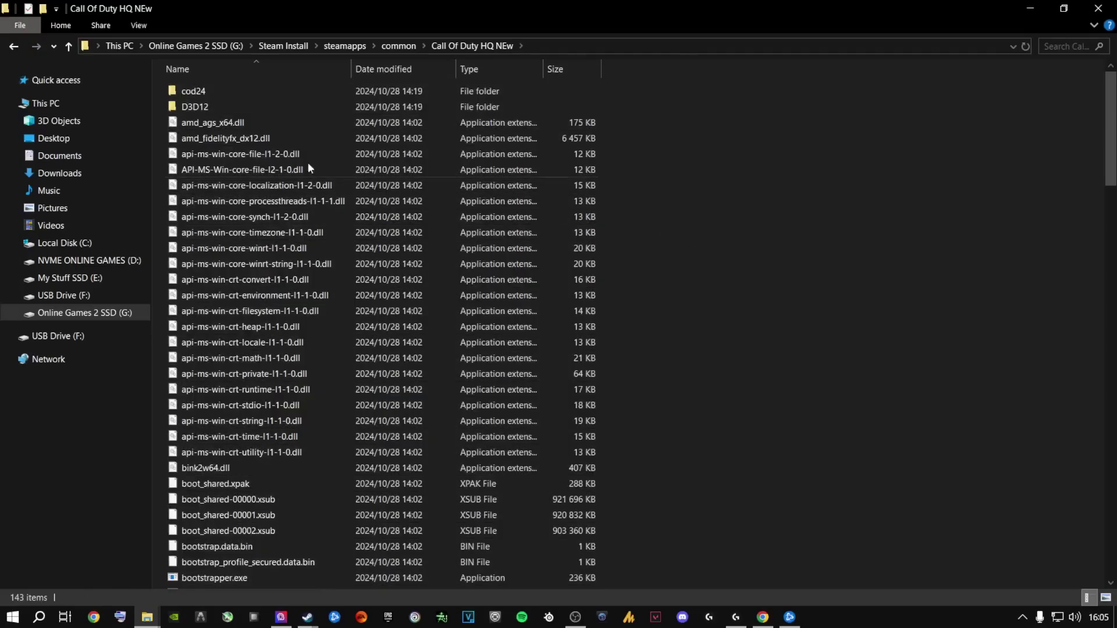
- Delete the original Call of Duty HQ folder from the common folder
click(14, 47)
click(205, 199)
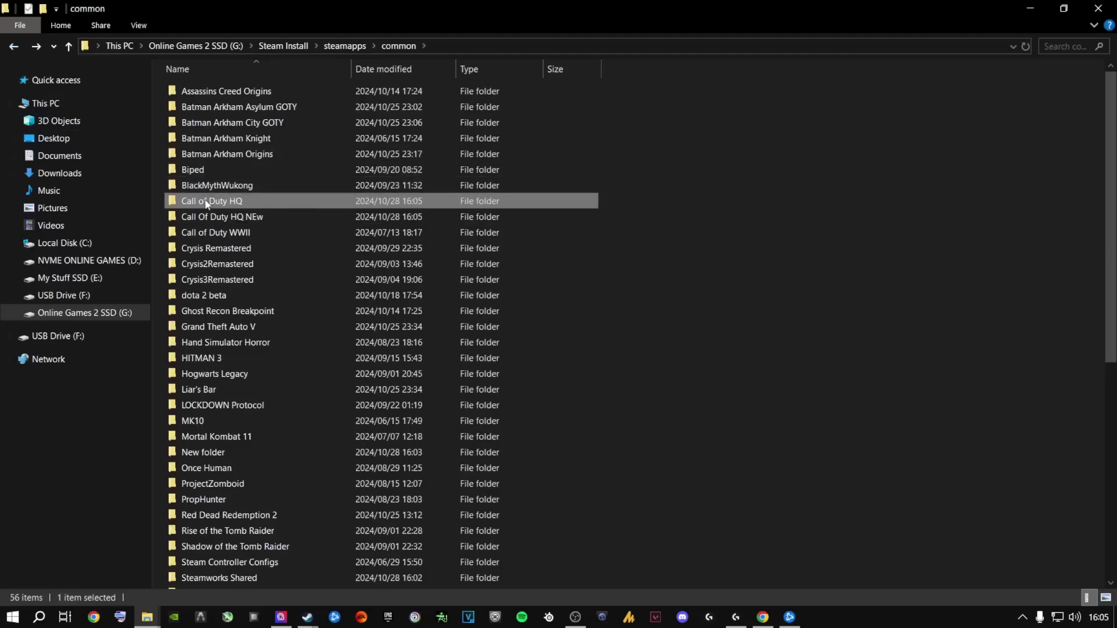
mouse_move(225, 208)
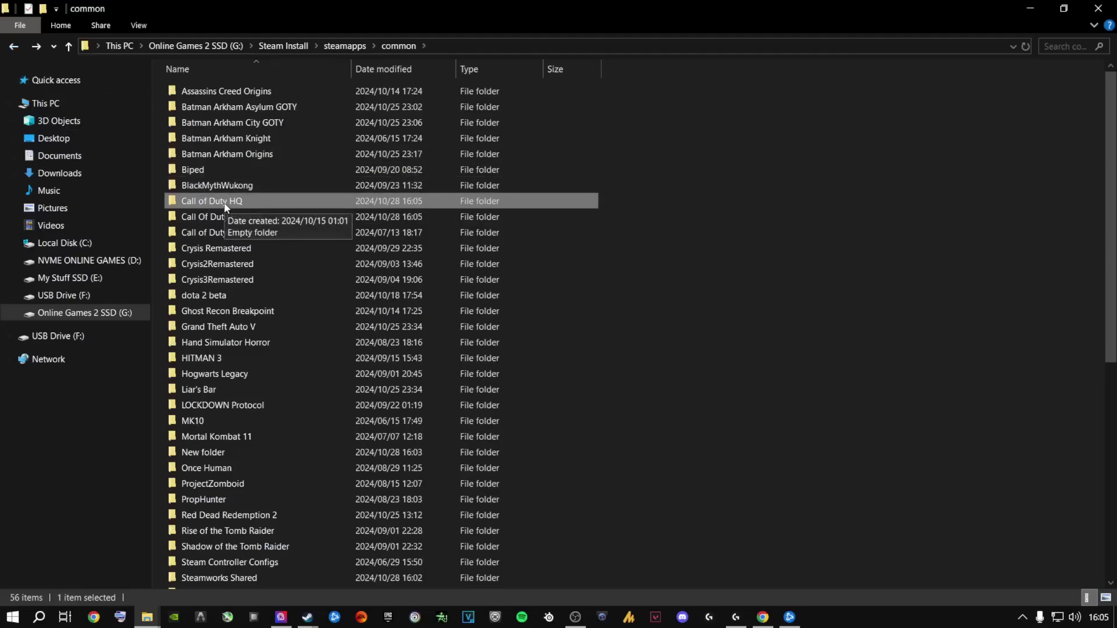
right_click(225, 207)
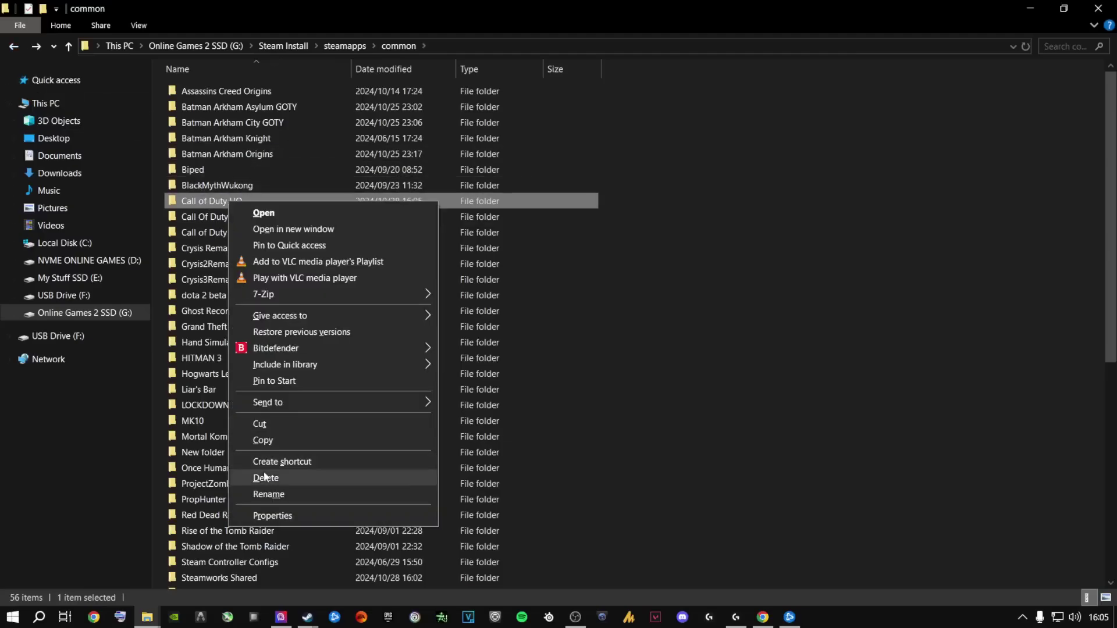
click(263, 471)
click(224, 203)
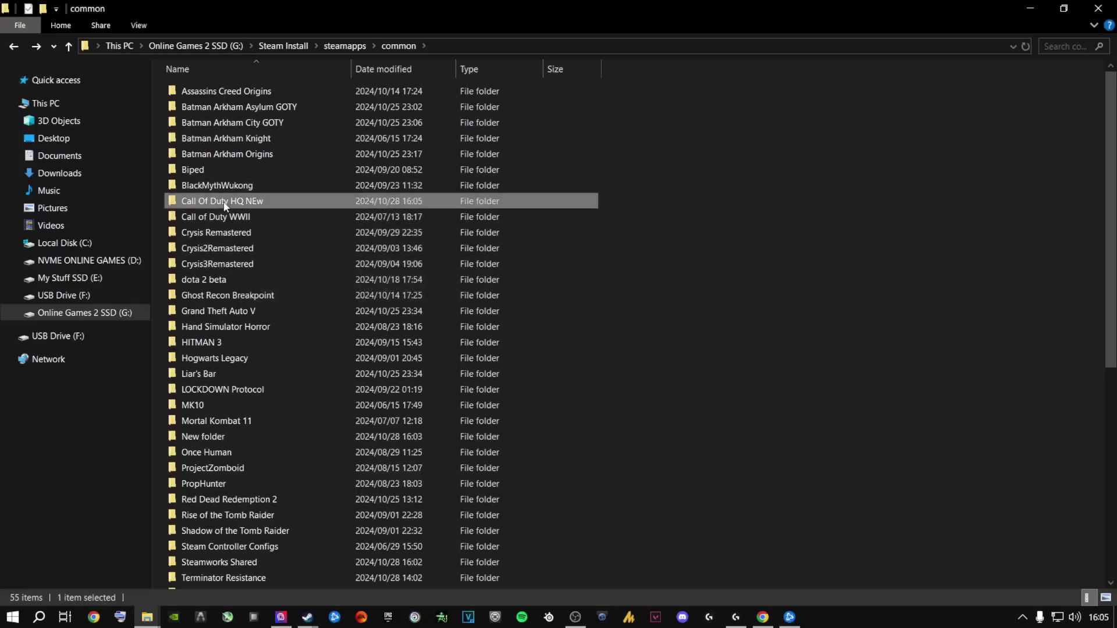
mouse_move(256, 205)
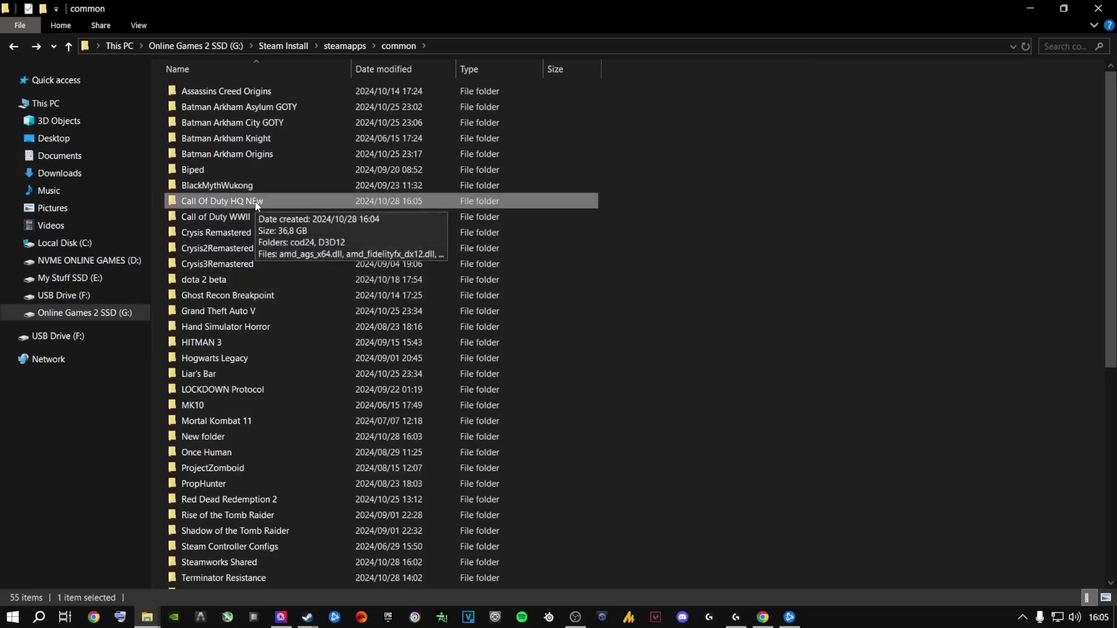
- Return to Steam, close the game's properties and uninstall Call of Duty
key(alt+Tab)
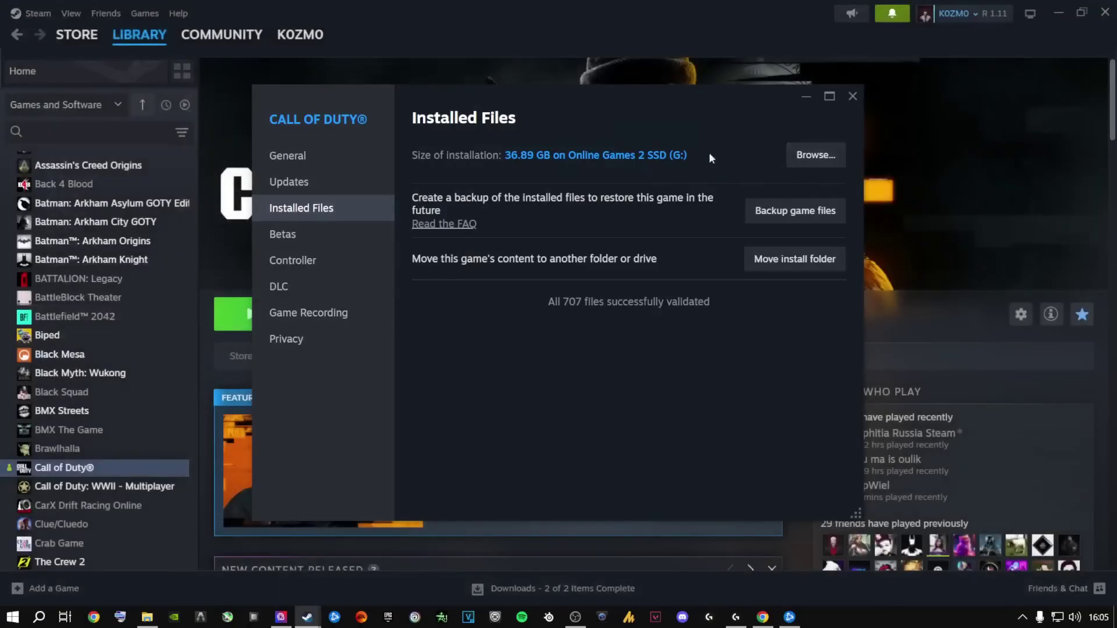
click(854, 94)
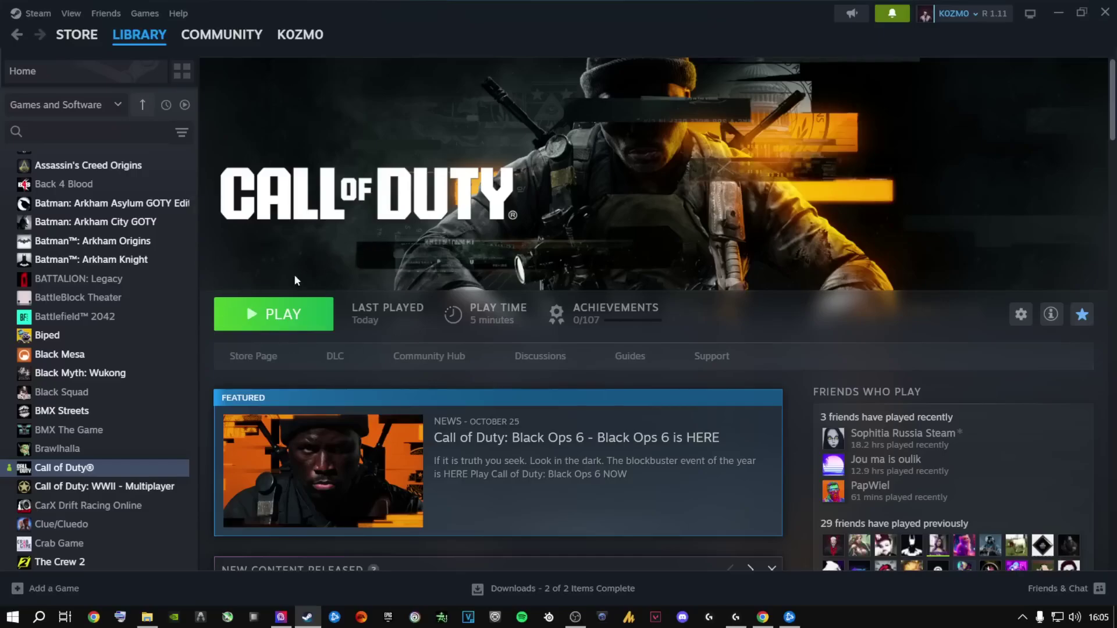
right_click(67, 470)
mouse_move(107, 557)
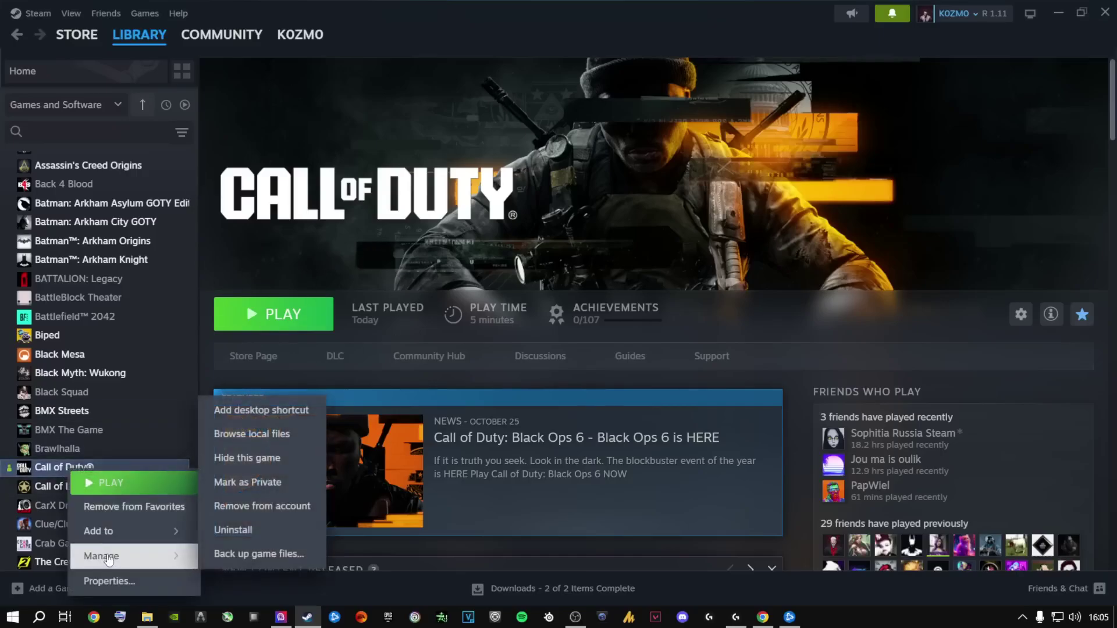
click(235, 529)
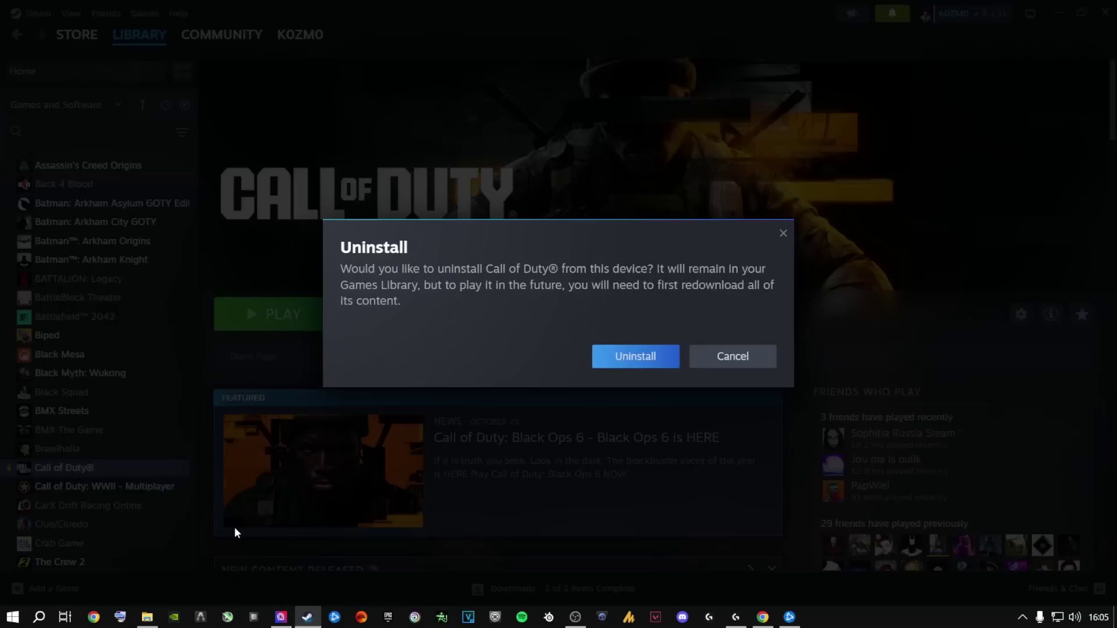
click(594, 349)
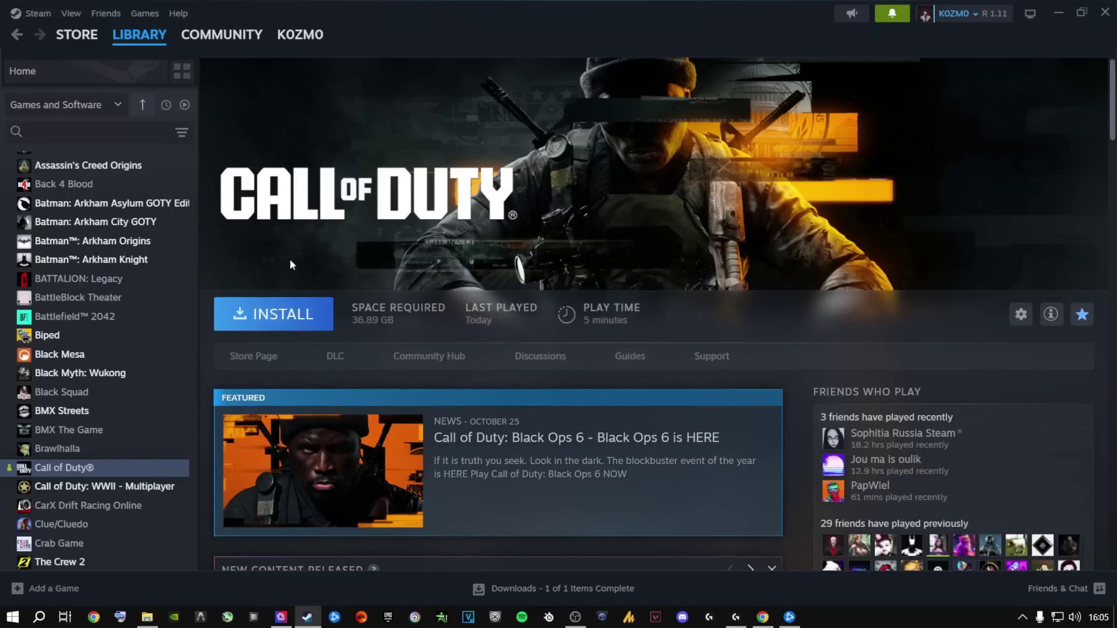
- Install Call of Duty to the Online Games 2 SSD (G:) drive with both shortcuts, and pause its download
click(282, 317)
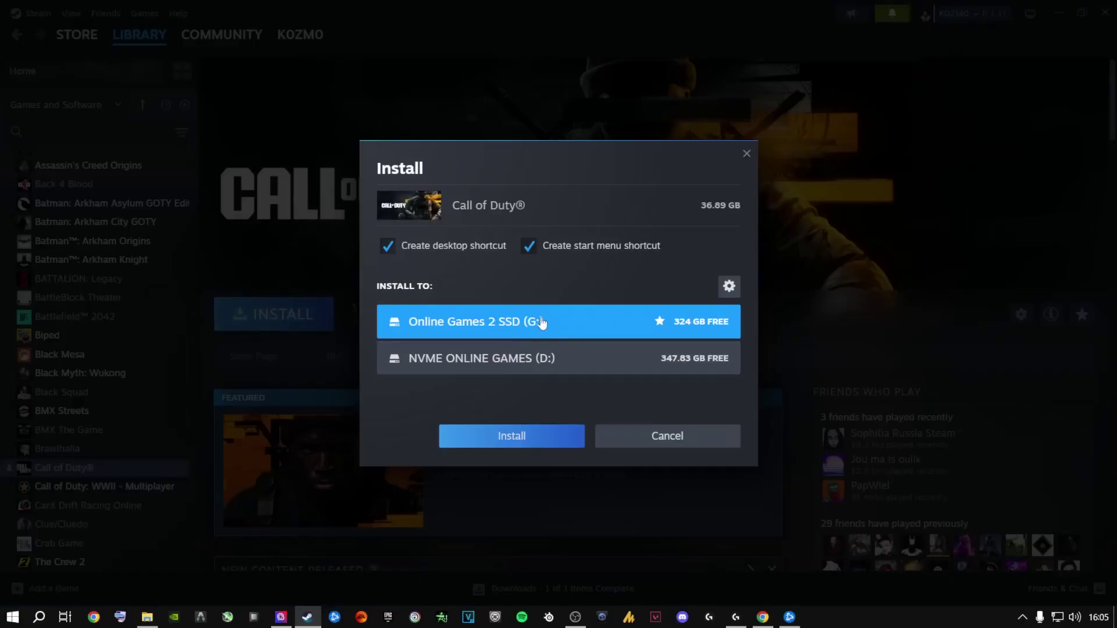
click(506, 436)
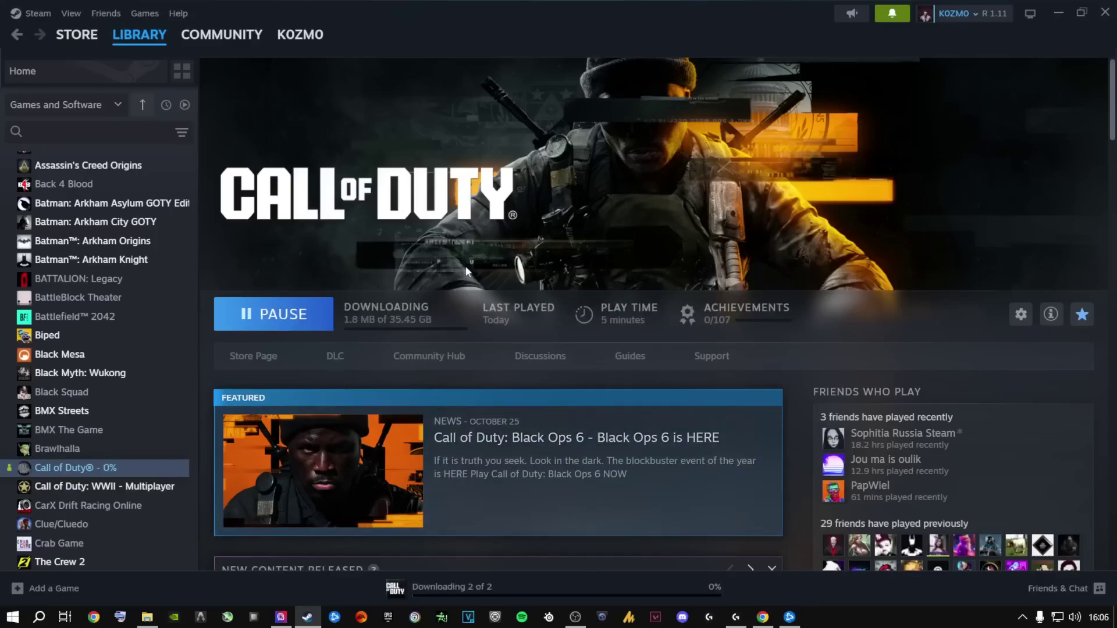
click(279, 314)
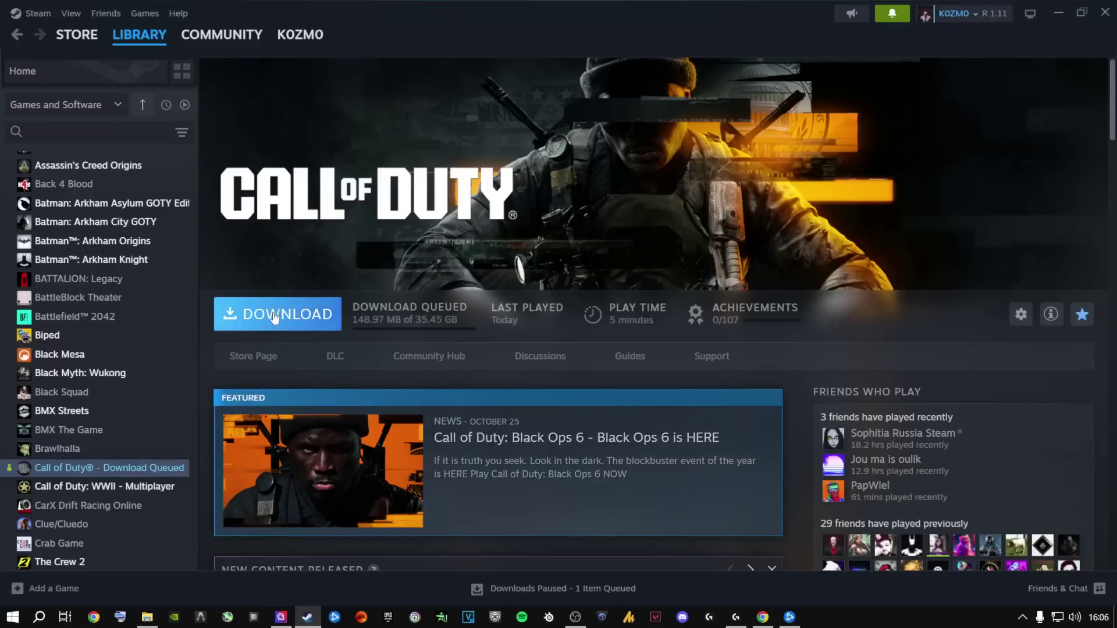
- Browse Call of Duty's installed files from its properties and go up to the common folder
right_click(118, 469)
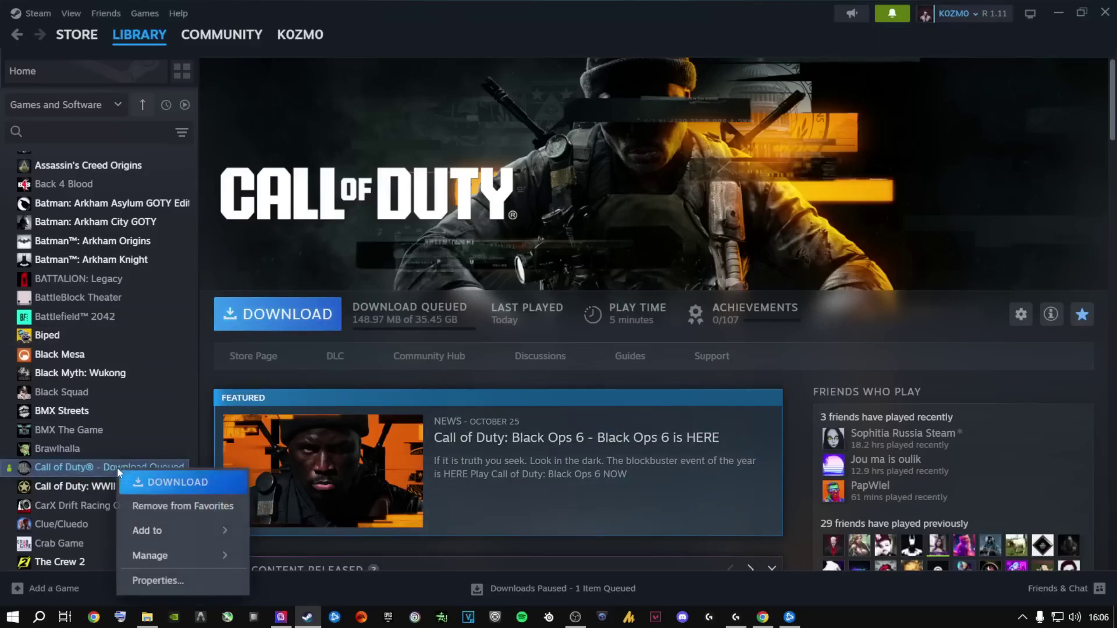
click(182, 582)
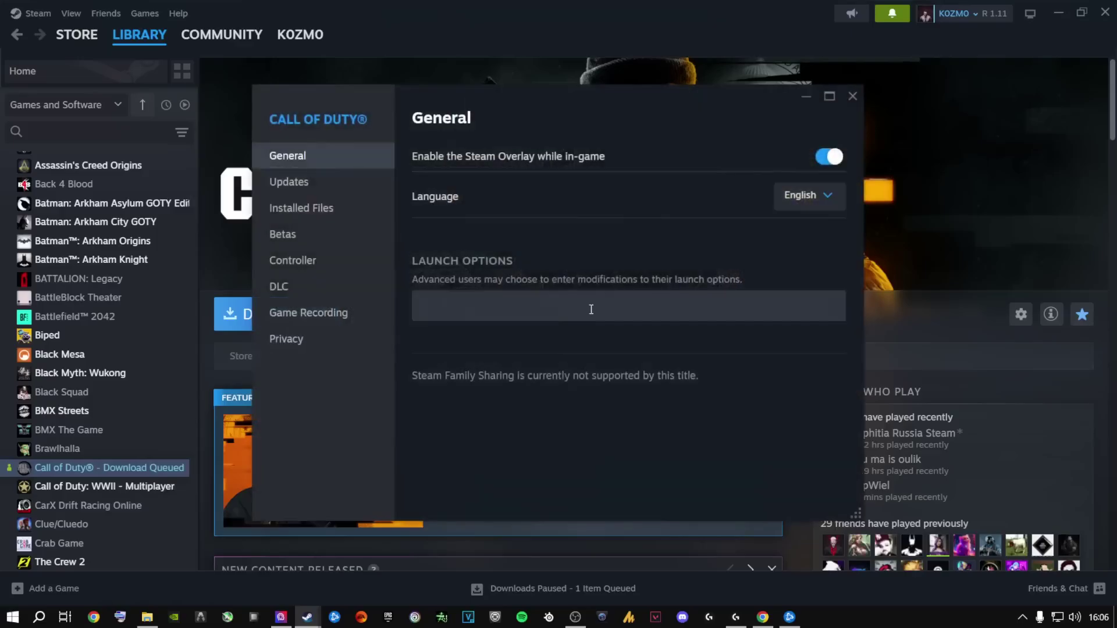
click(298, 209)
click(806, 156)
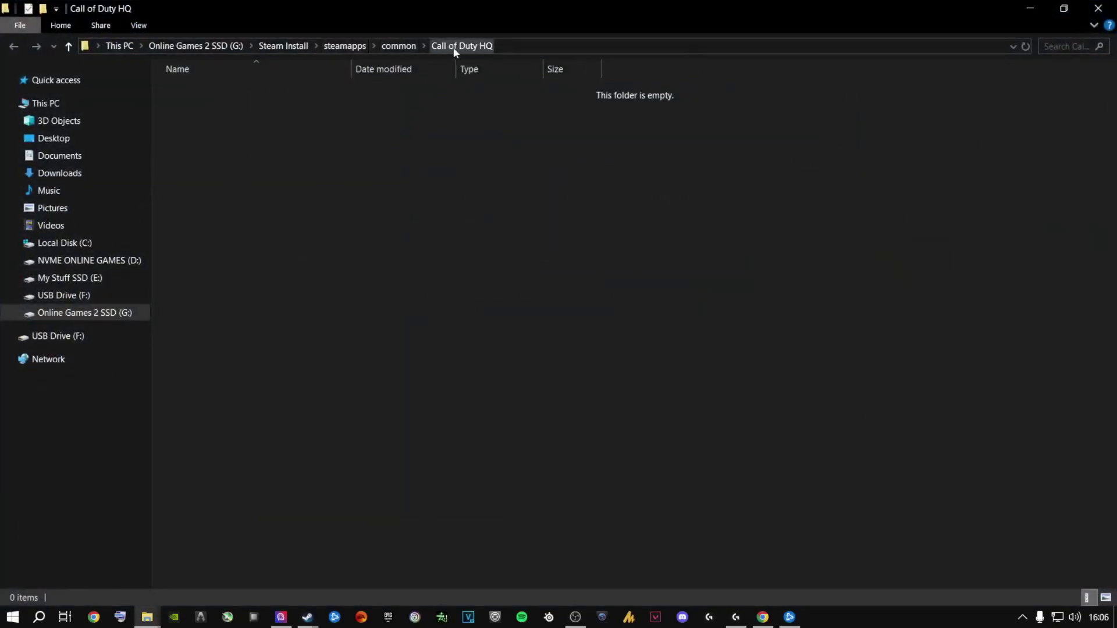
click(398, 46)
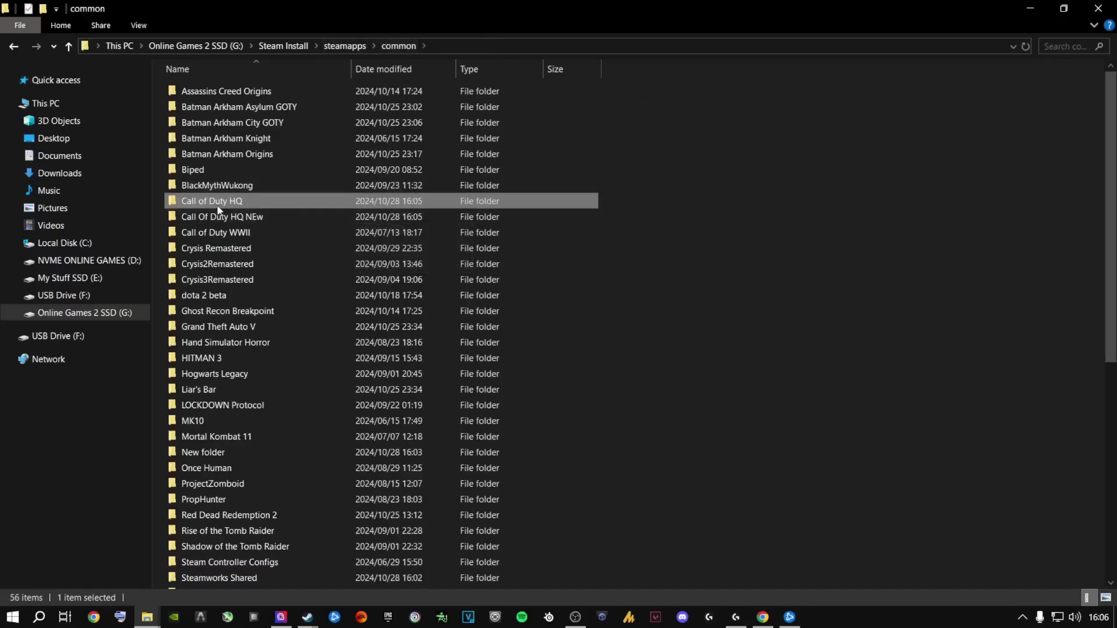
- Check the contents of the Call Of Duty HQ NEw folder, and close the file window and the game's properties
mouse_move(219, 206)
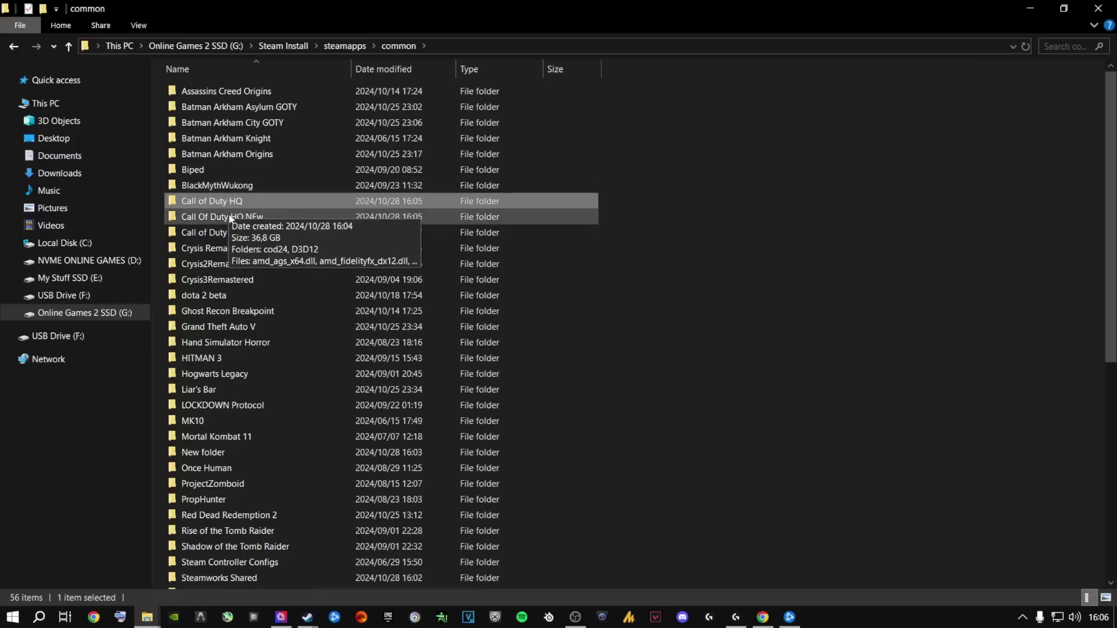
double_click(227, 218)
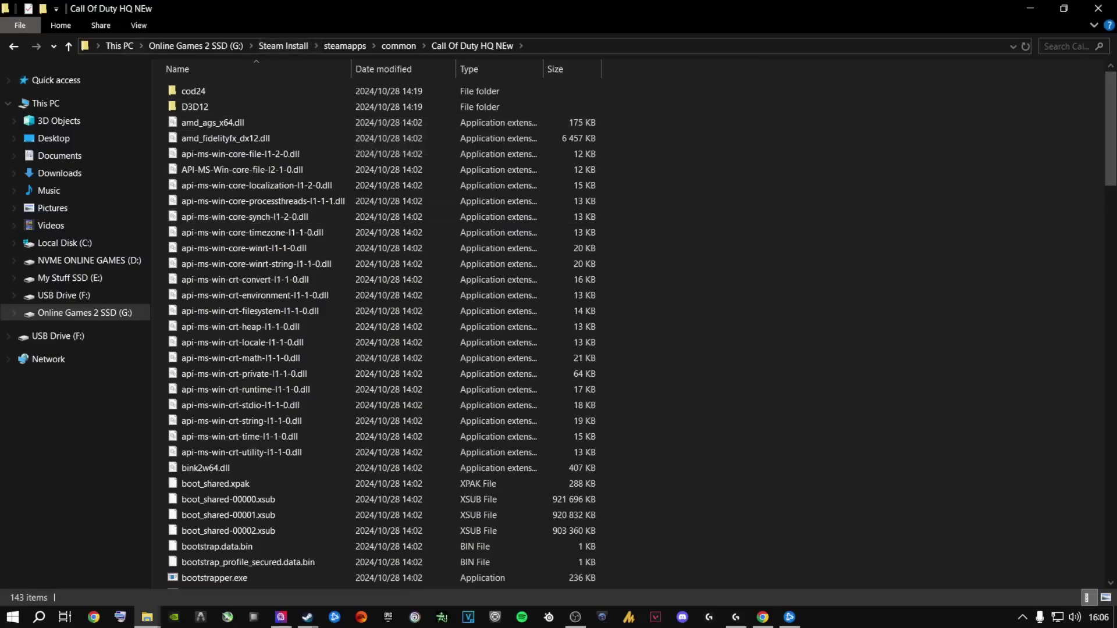
click(18, 51)
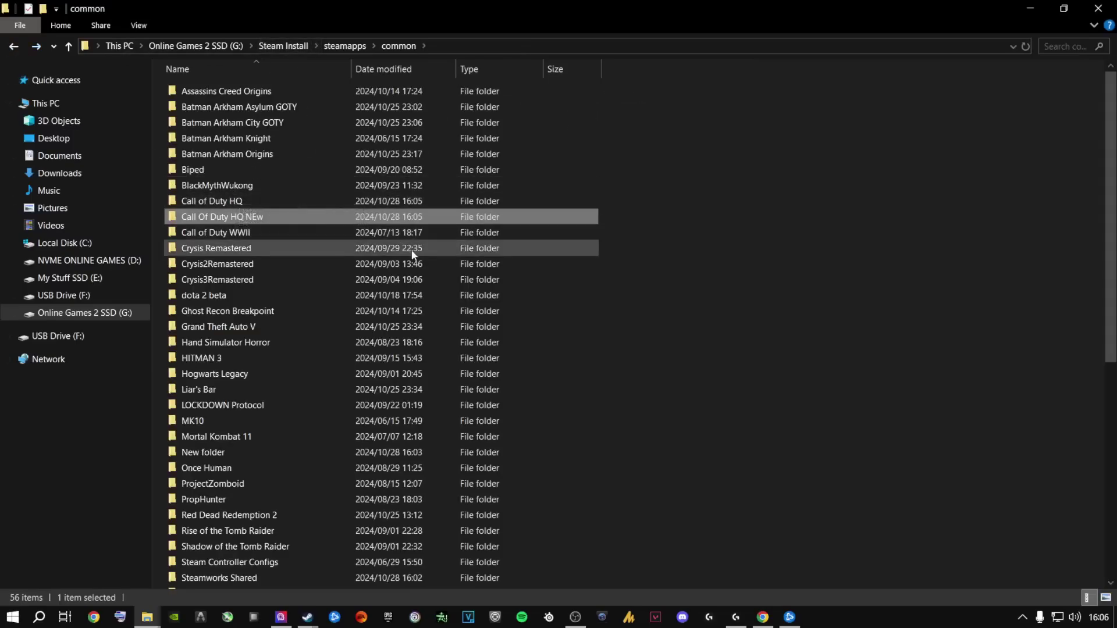
click(1098, 8)
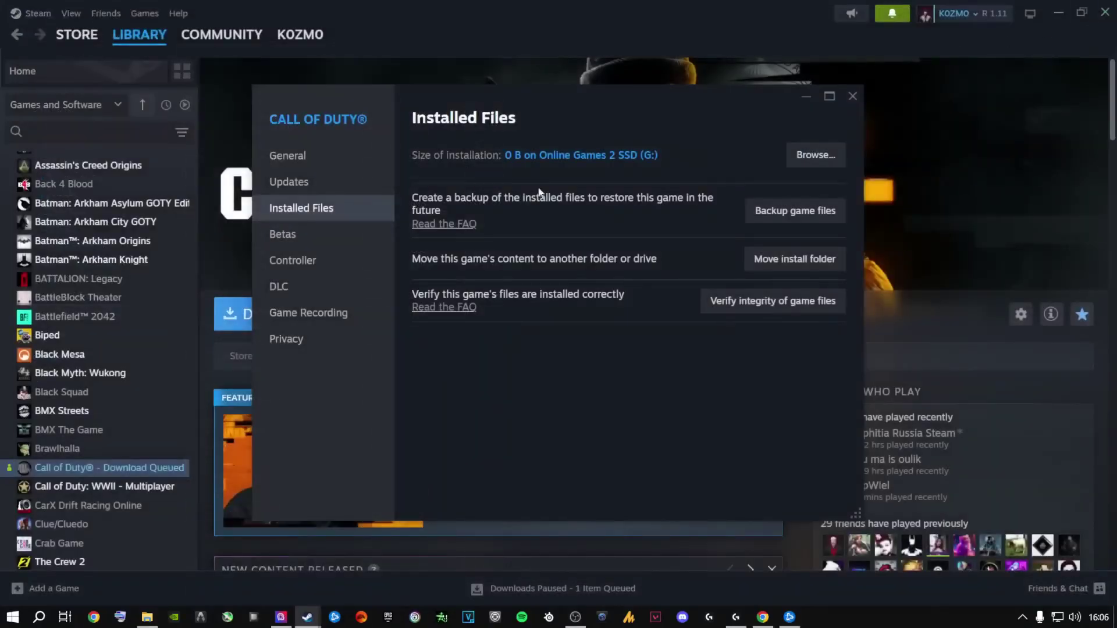
click(852, 96)
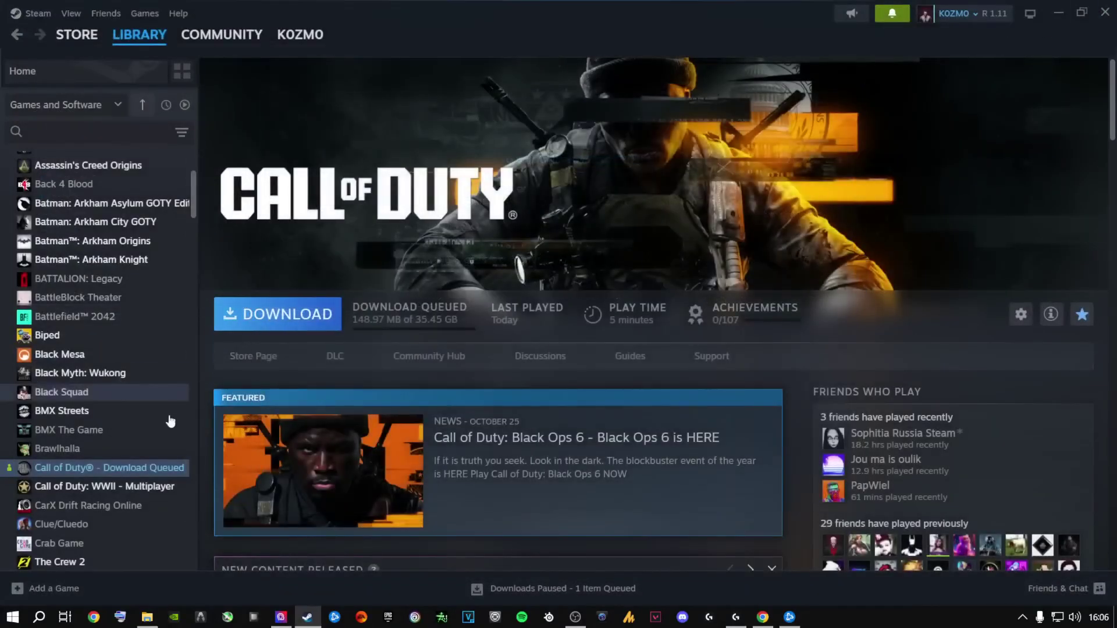
- Uninstall the queued Call of Duty download from this device
right_click(124, 466)
mouse_move(196, 558)
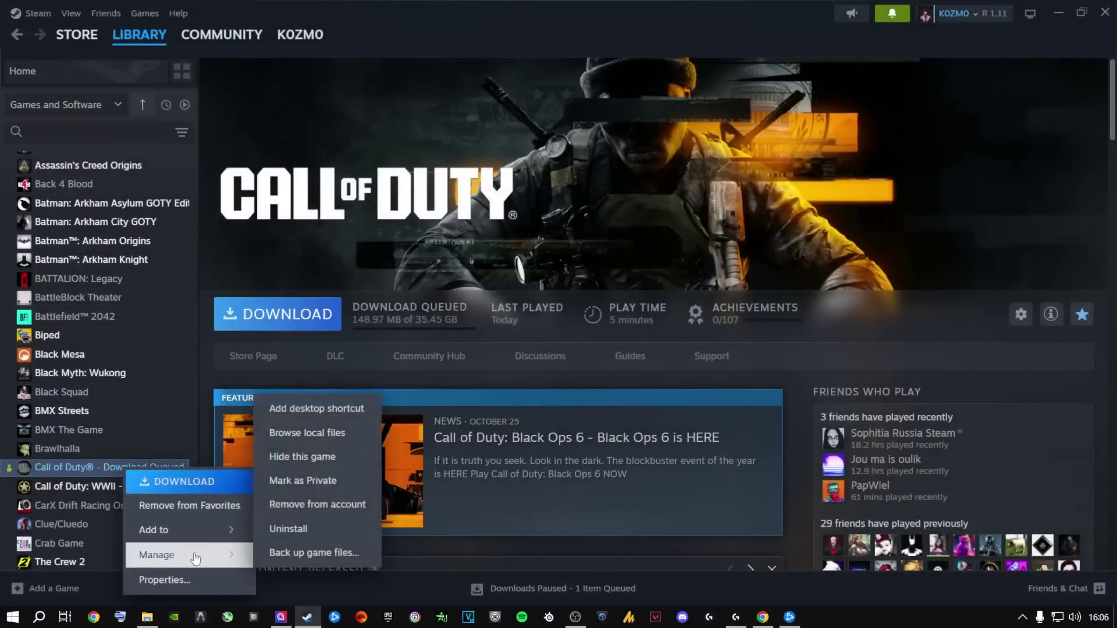
click(288, 529)
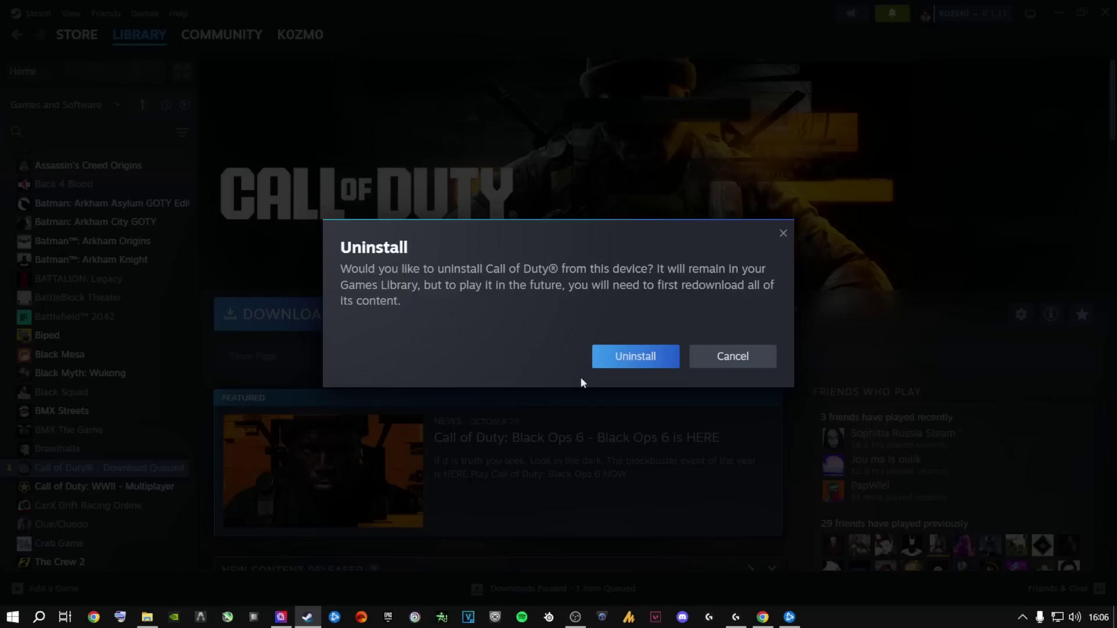
click(637, 357)
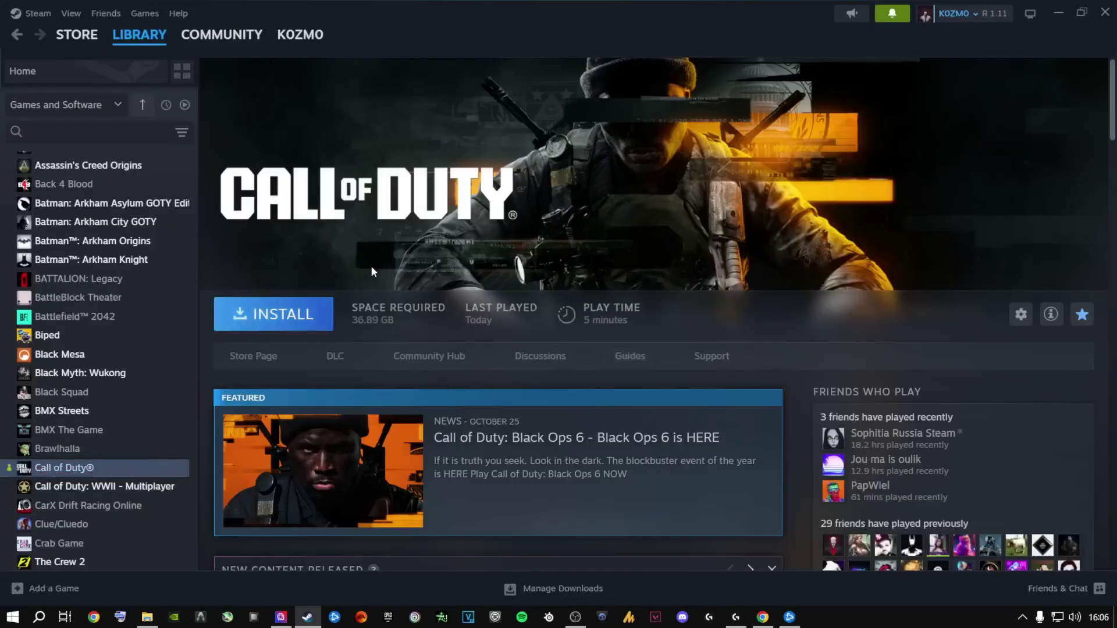
- Minimize Steam and open the Steam Install > steamapps > common folder on the Online Games 2 SSD (G:) drive in File Explorer
click(1059, 13)
key(super)
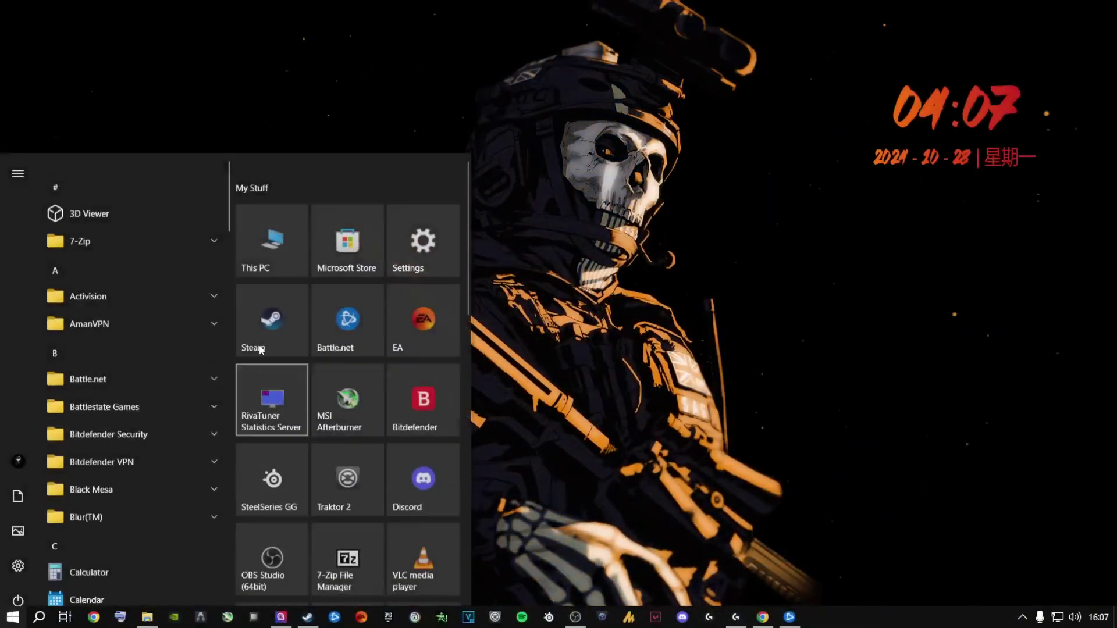
click(299, 213)
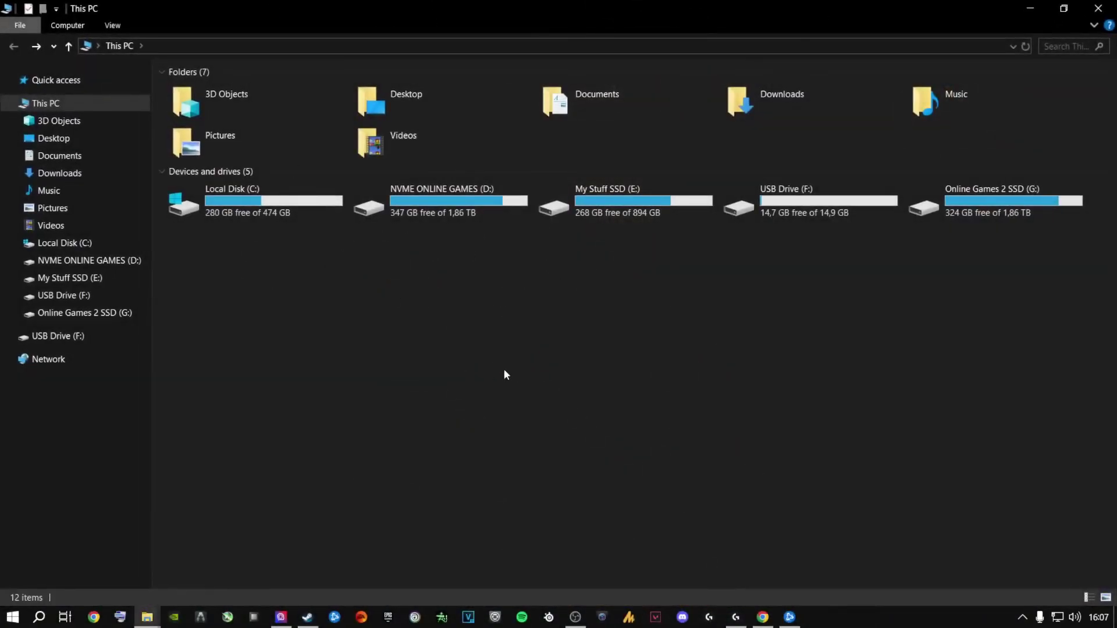
double_click(968, 192)
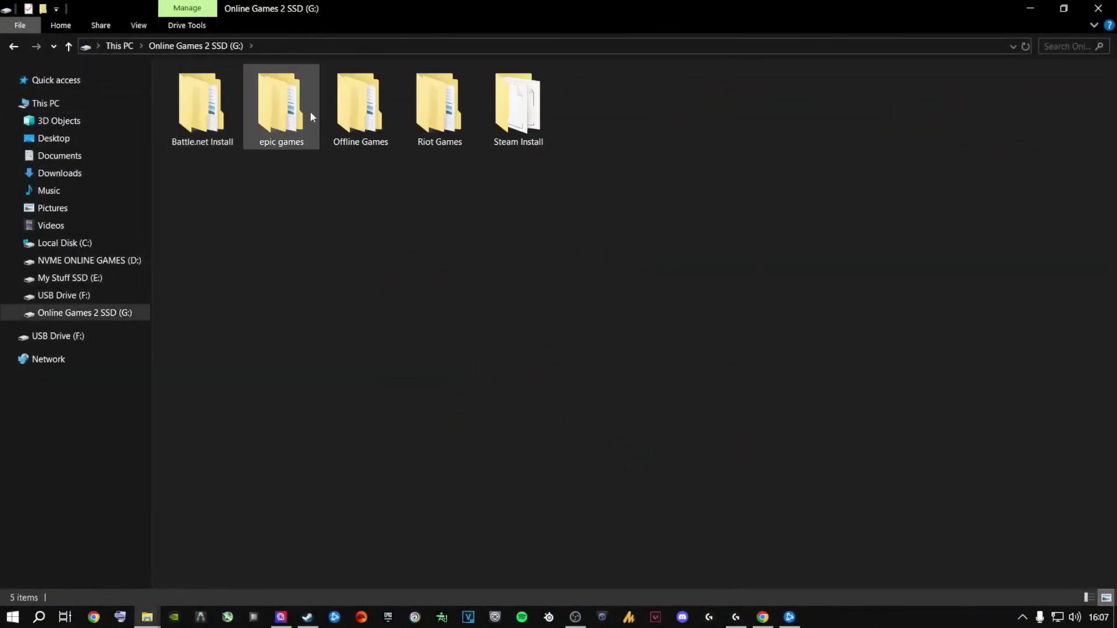
double_click(517, 107)
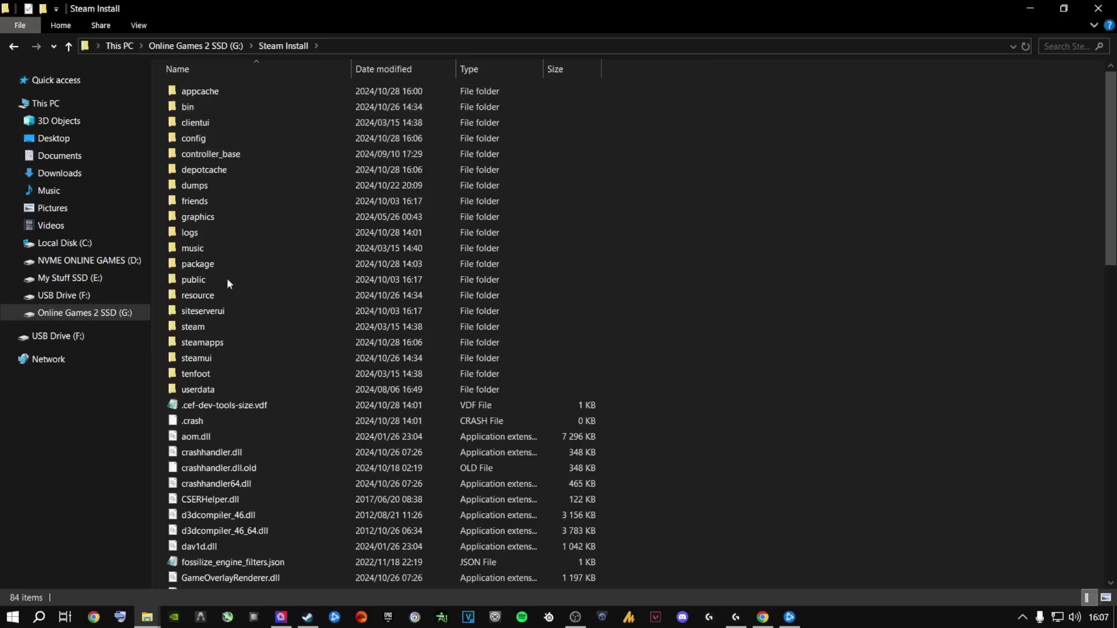
double_click(204, 342)
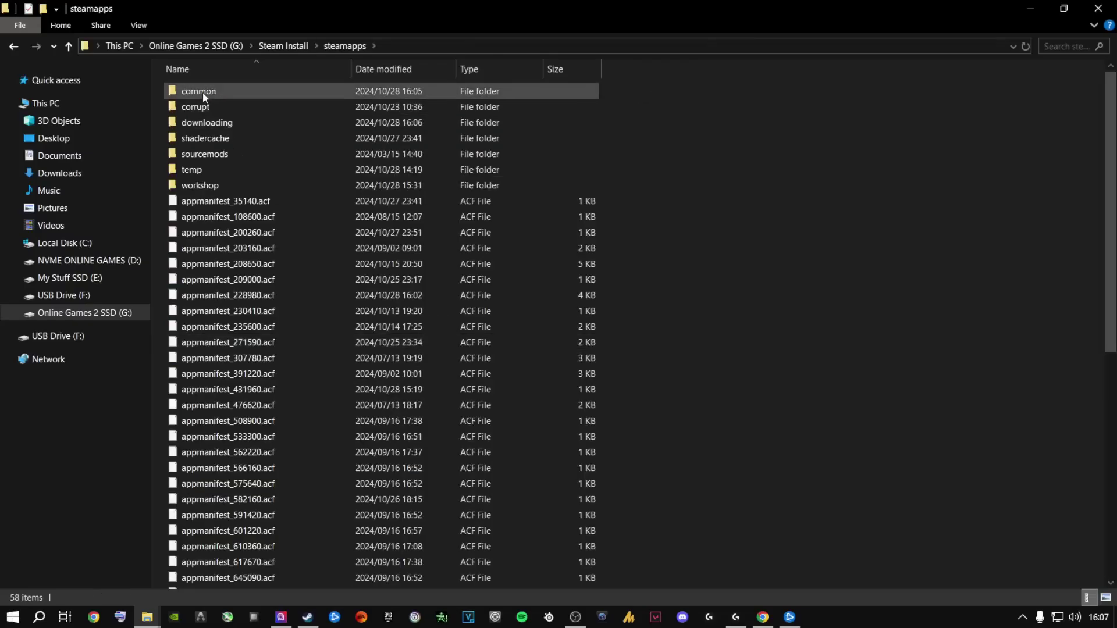
double_click(202, 91)
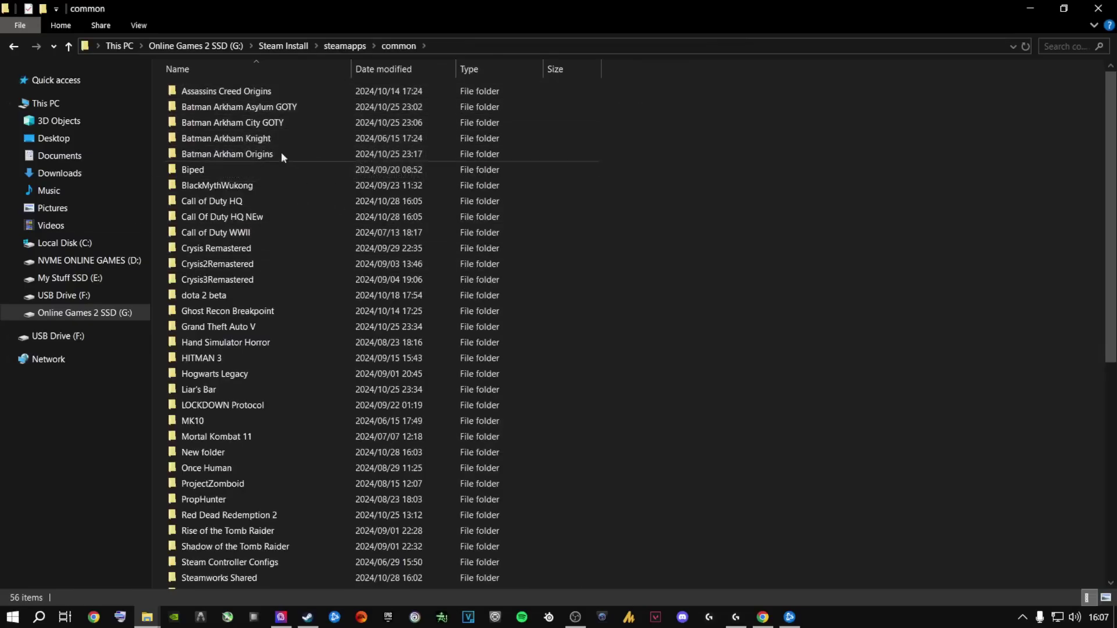
mouse_move(212, 204)
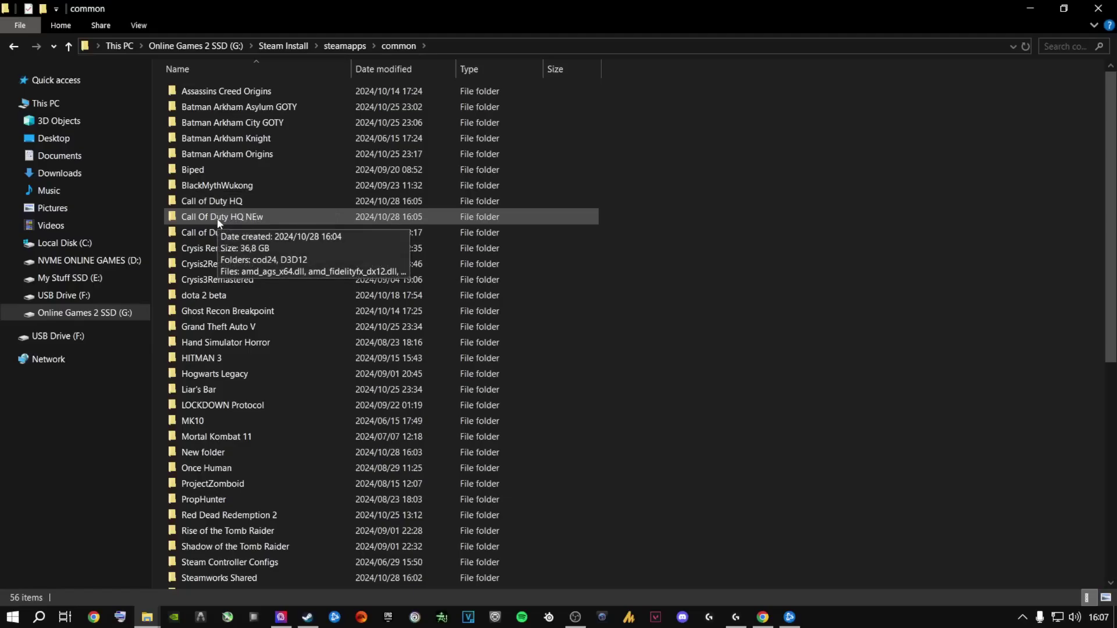
- Transfer all files and folders from Call Of Duty HQ NEw into the empty Call of Duty HQ folder
double_click(219, 220)
click(207, 92)
mouse_move(309, 231)
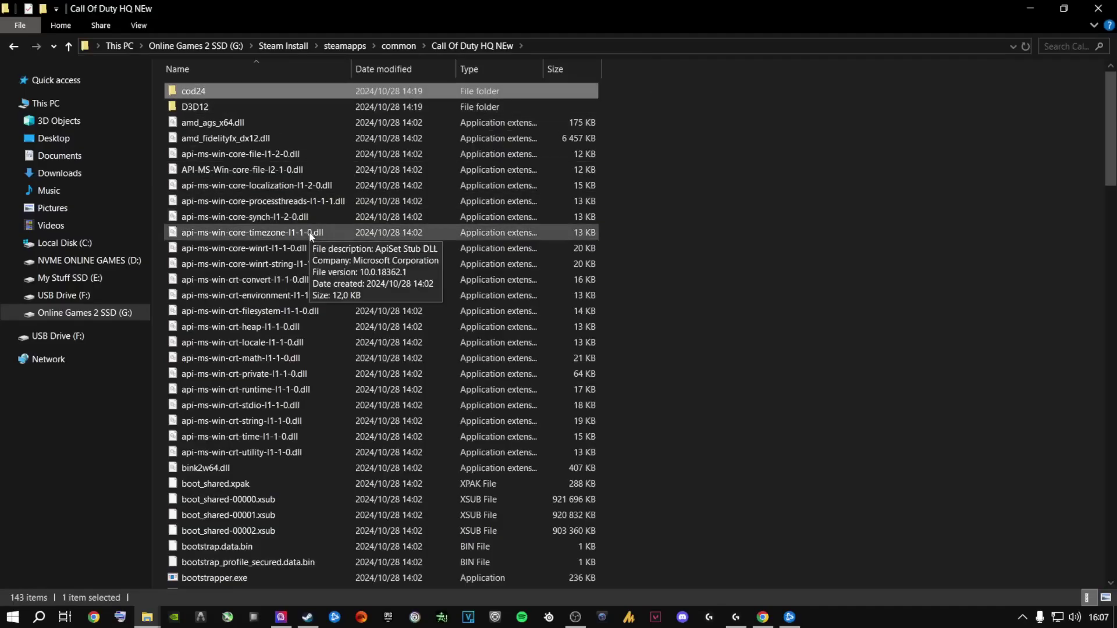
click(291, 248)
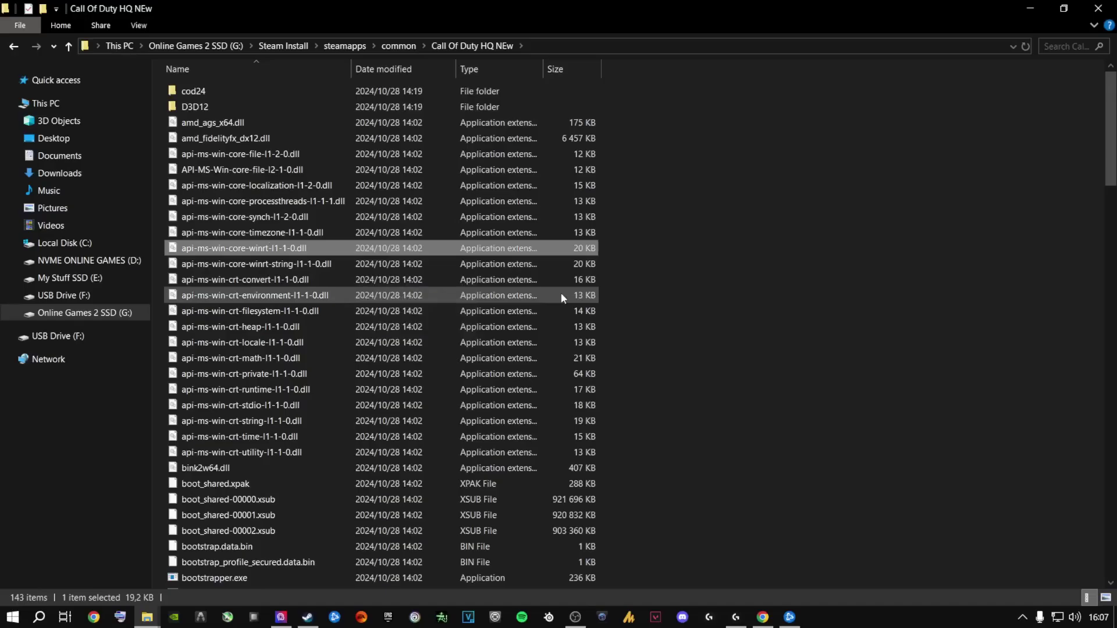
key(ctrl+a)
right_click(265, 253)
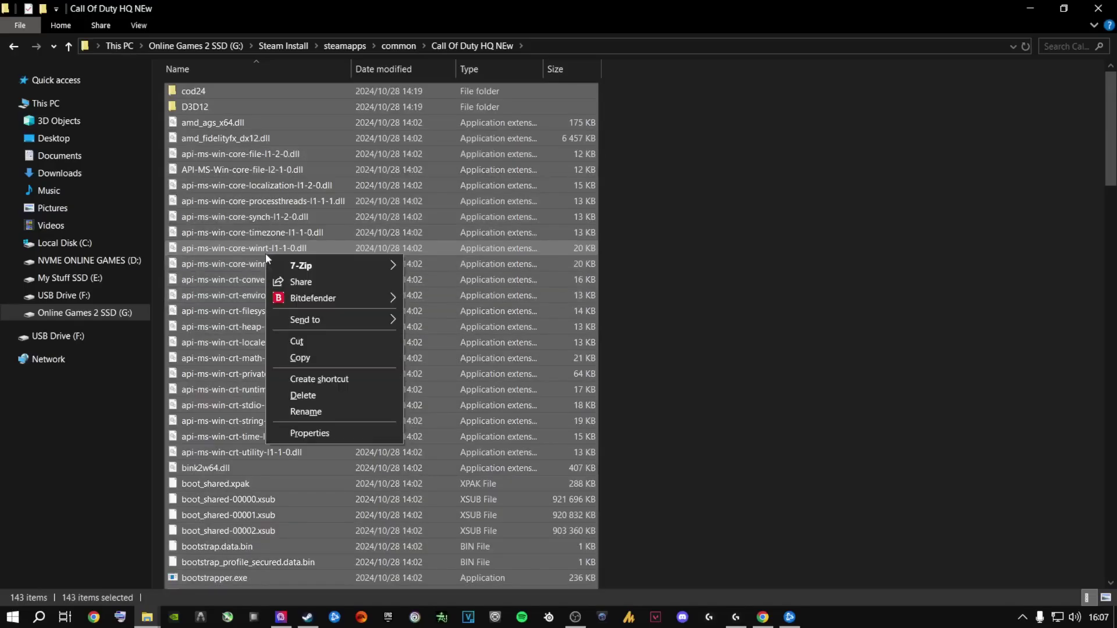
click(300, 358)
click(13, 47)
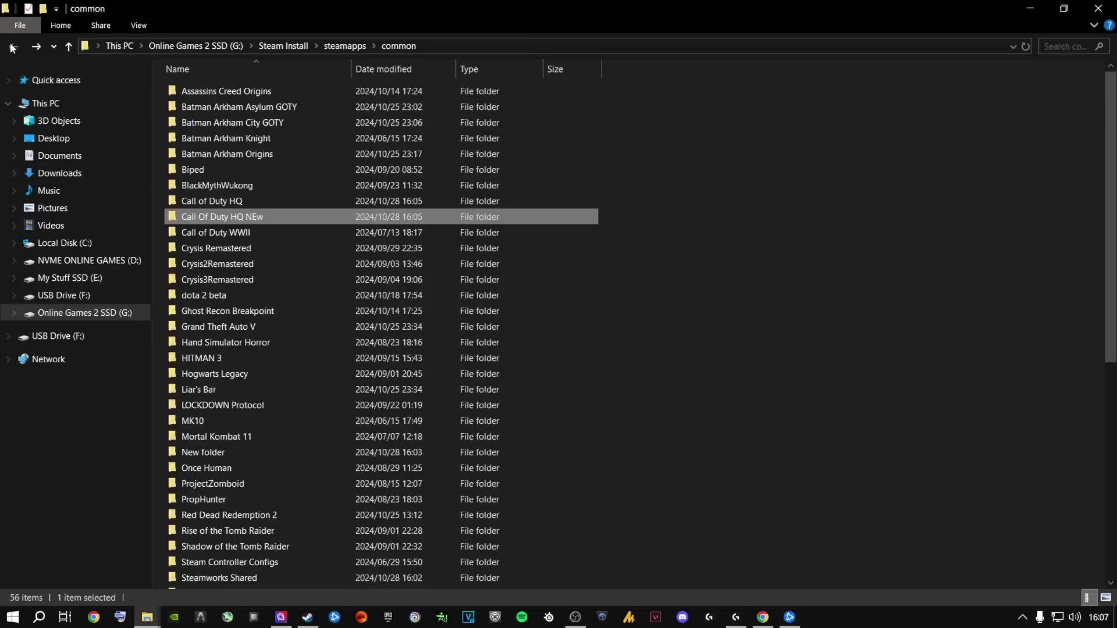
double_click(218, 205)
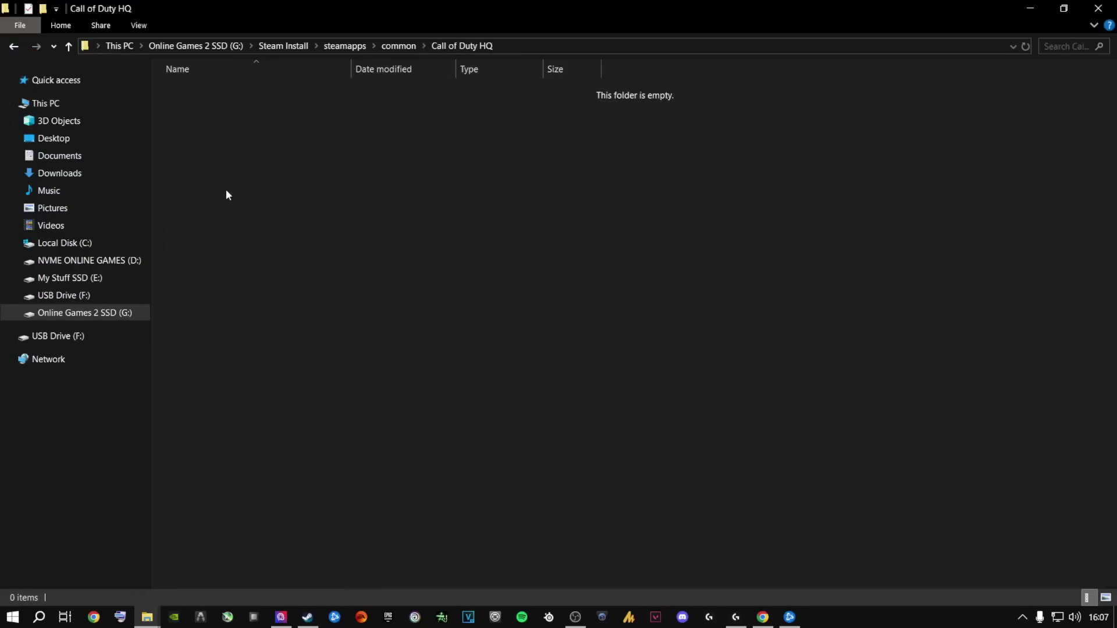
right_click(226, 195)
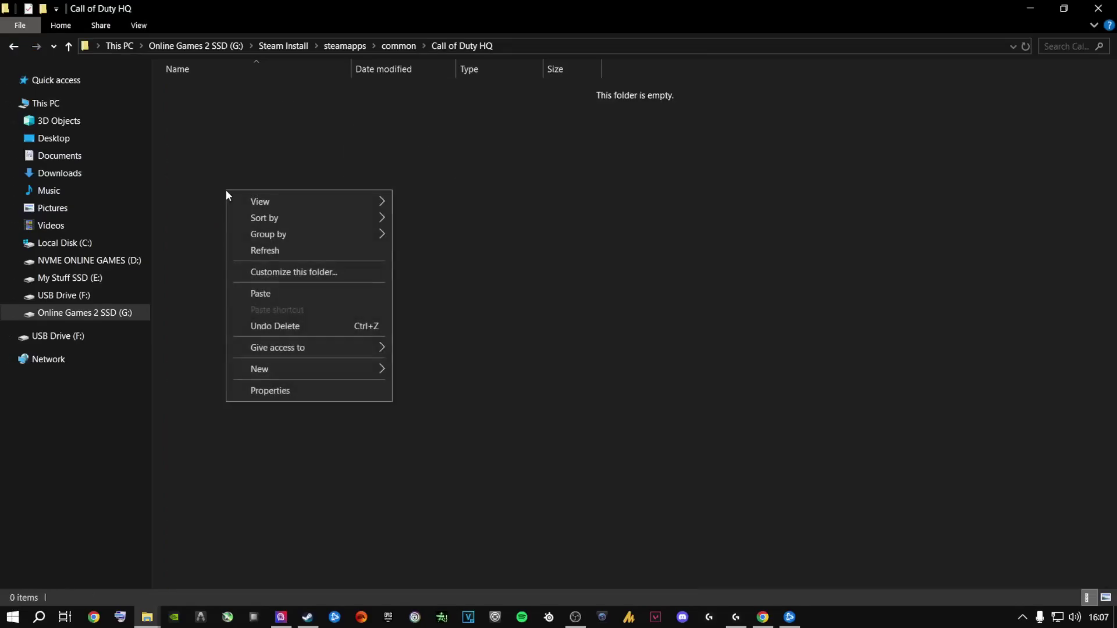
click(268, 294)
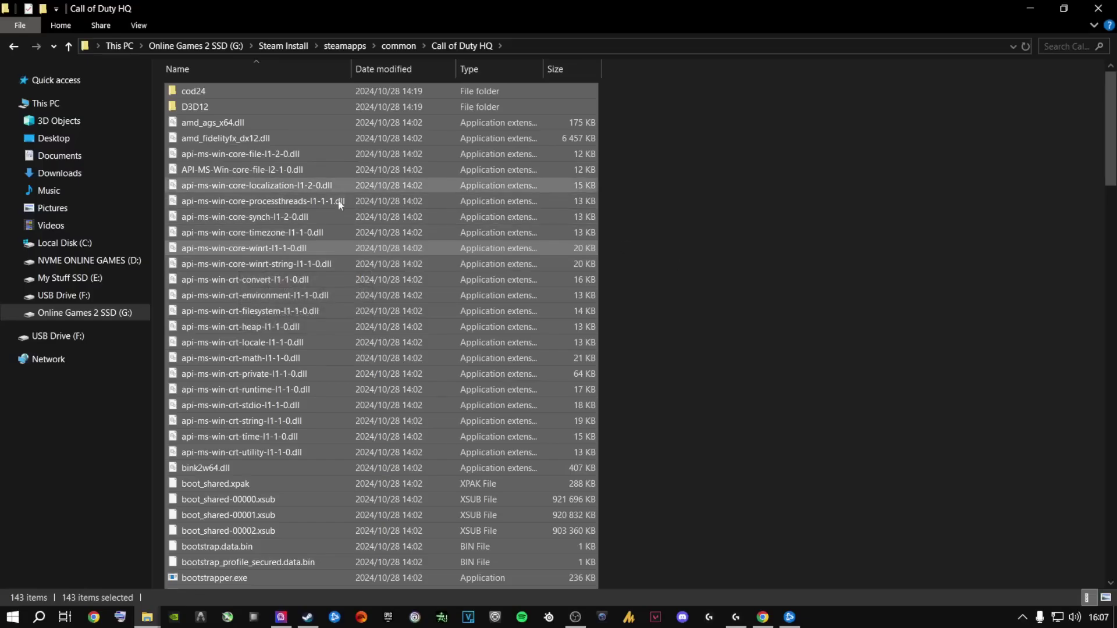
click(784, 295)
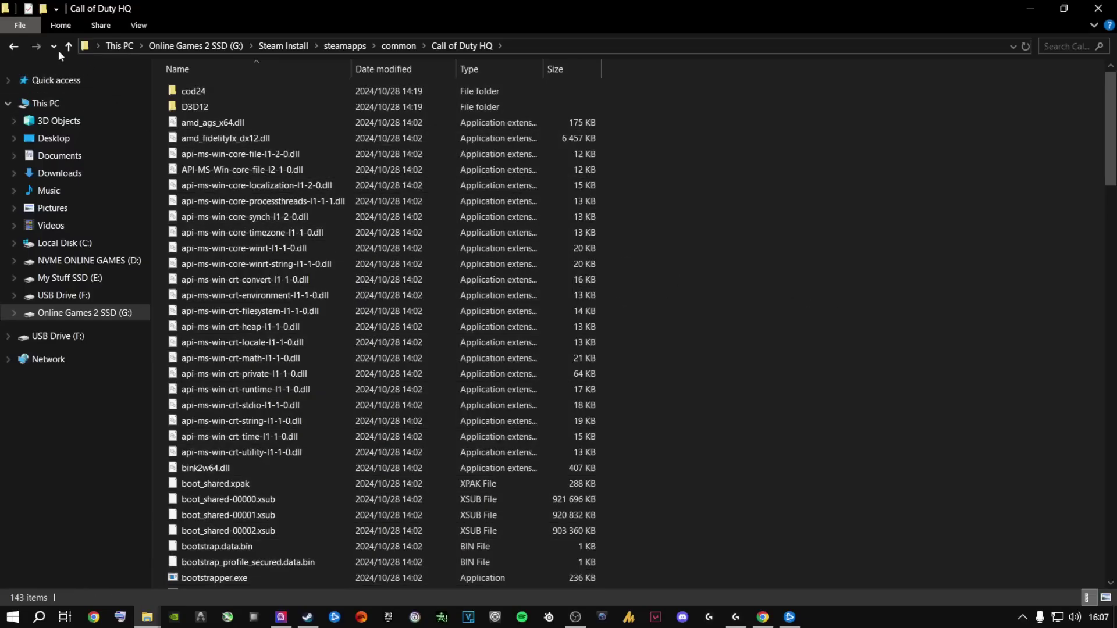
- Delete the Call Of Duty HQ NEw folder from the common folder and close the file window
click(14, 46)
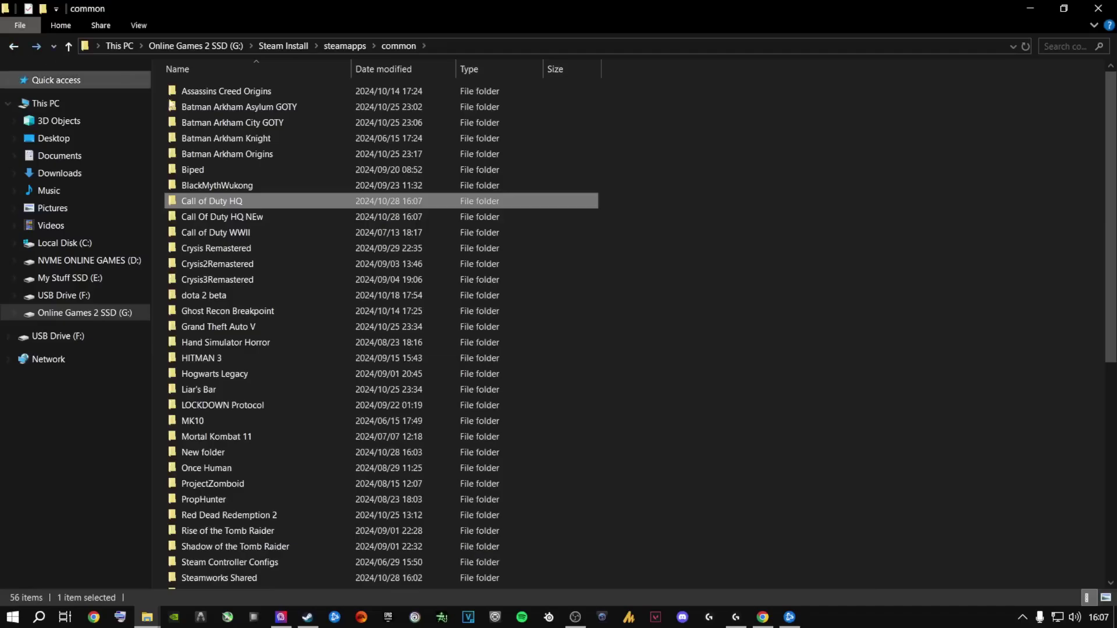
right_click(233, 220)
click(301, 496)
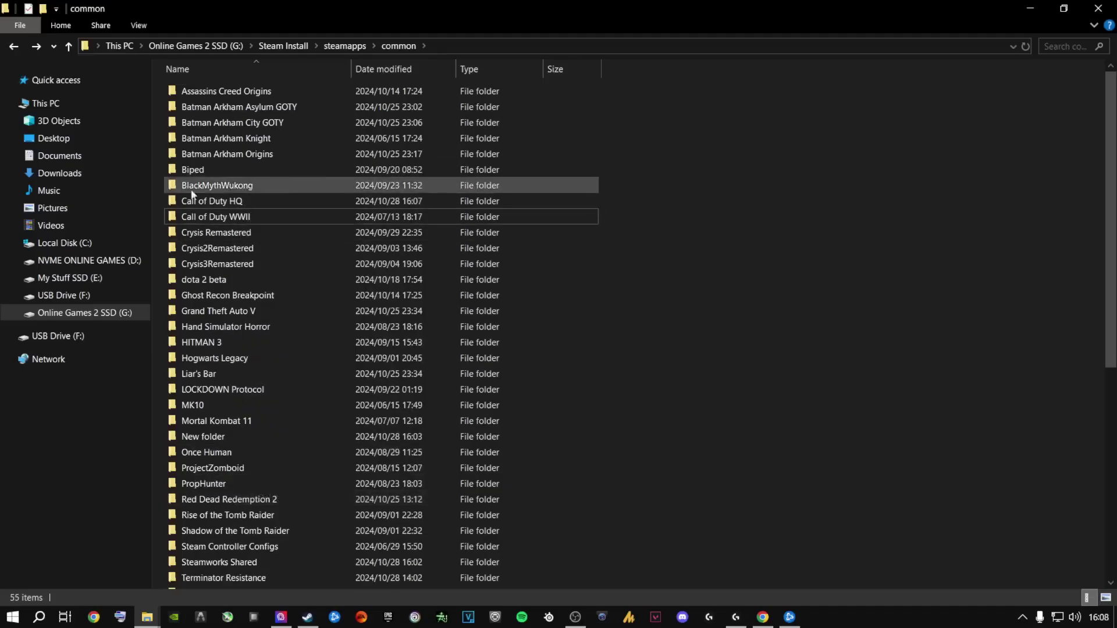
click(1106, 16)
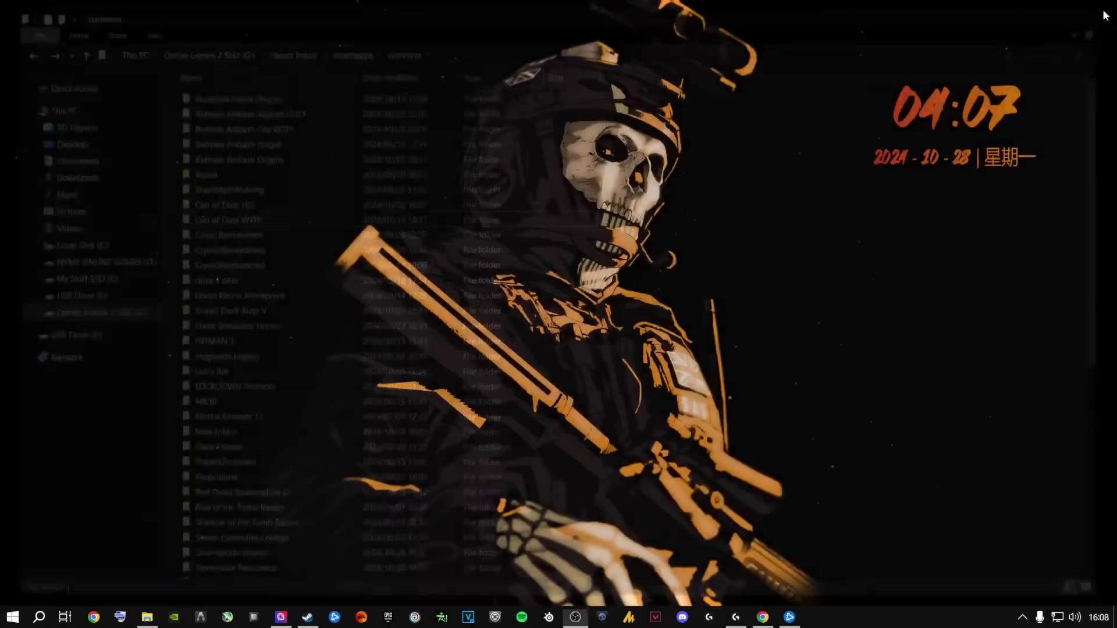
- Switch to Steam, install Call of Duty on the Online Games 2 SSD (G:) drive, and view its progress in the downloads list
click(307, 617)
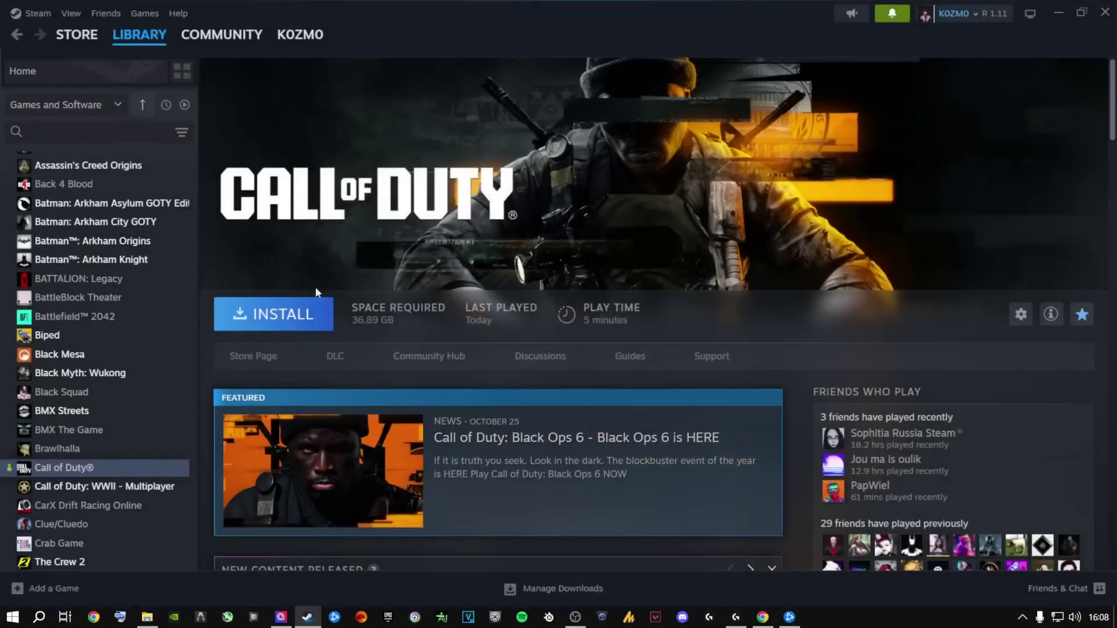
click(295, 314)
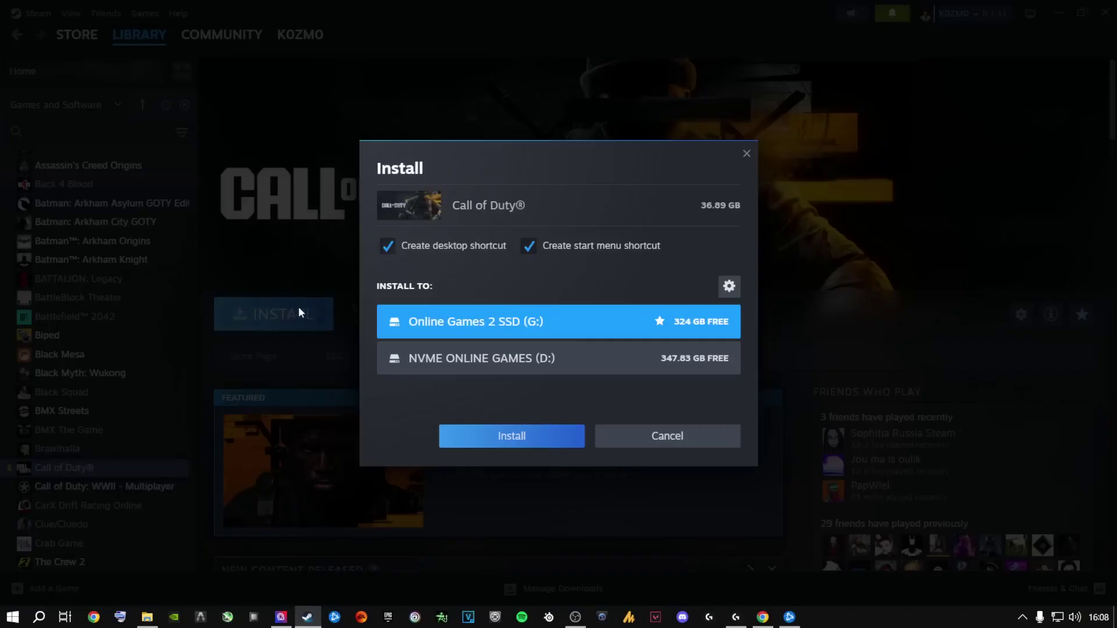
click(509, 441)
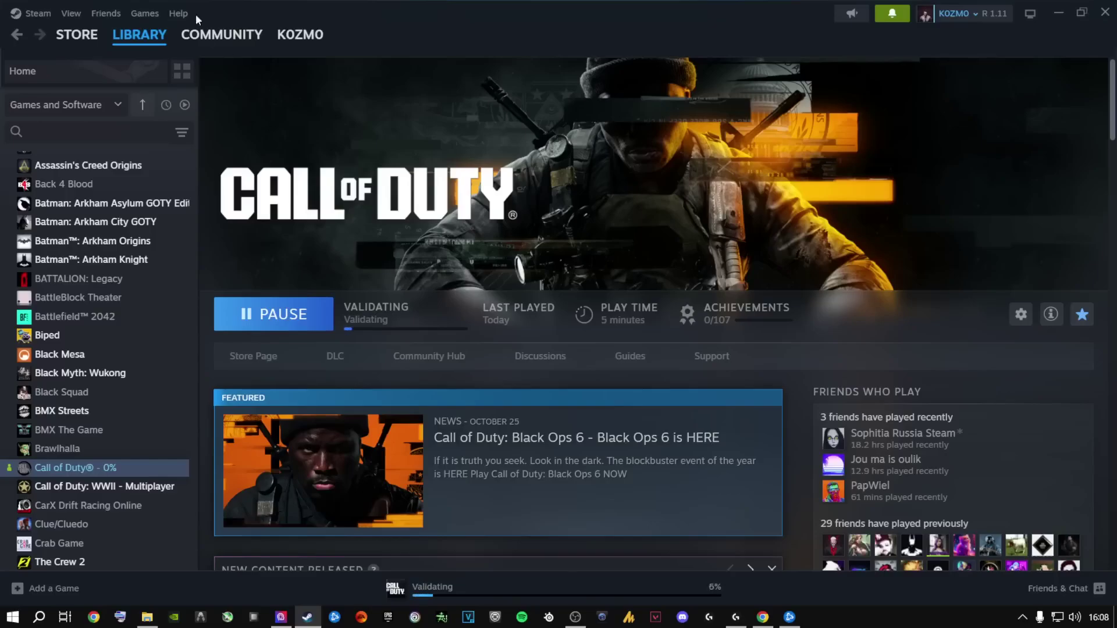
mouse_move(142, 49)
click(142, 108)
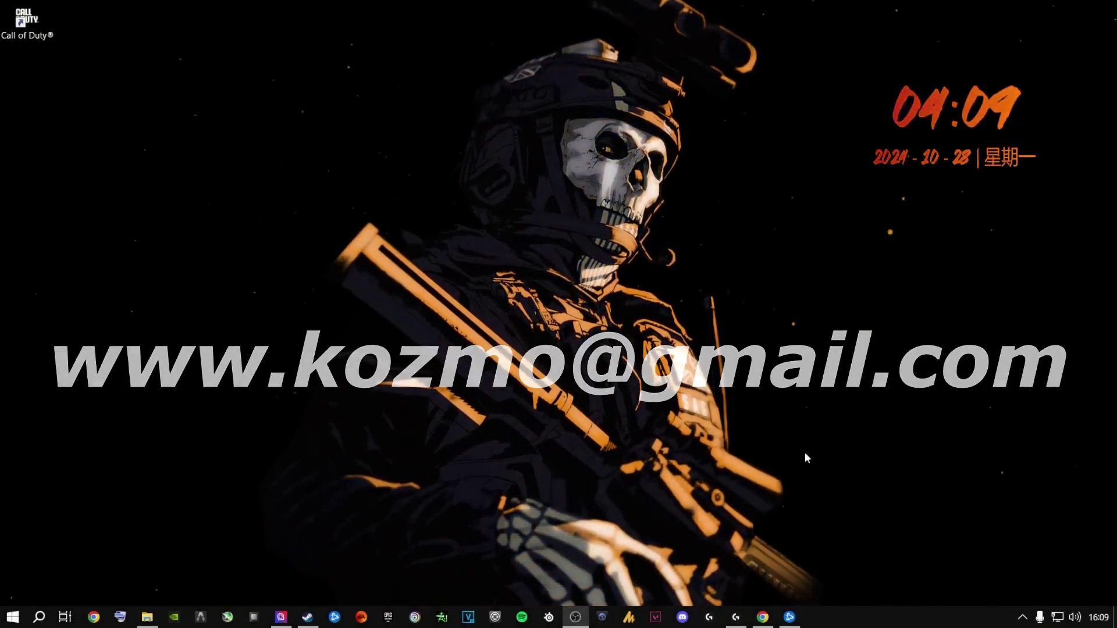
- Return to Steam and clear all completed items from the downloads list
click(312, 621)
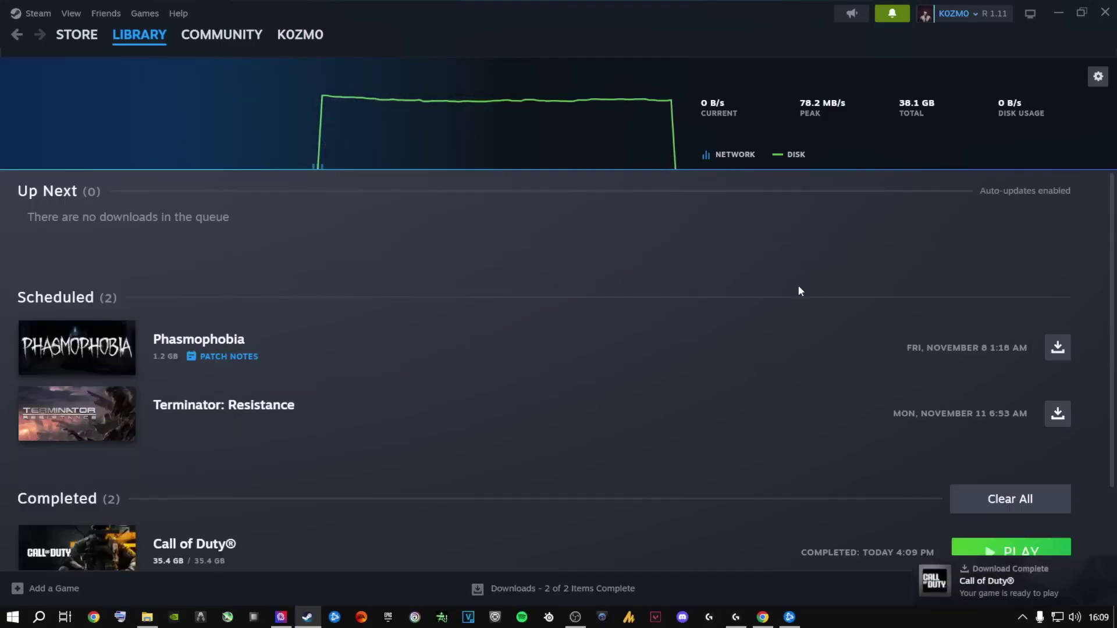
scroll(862, 469, down, 2)
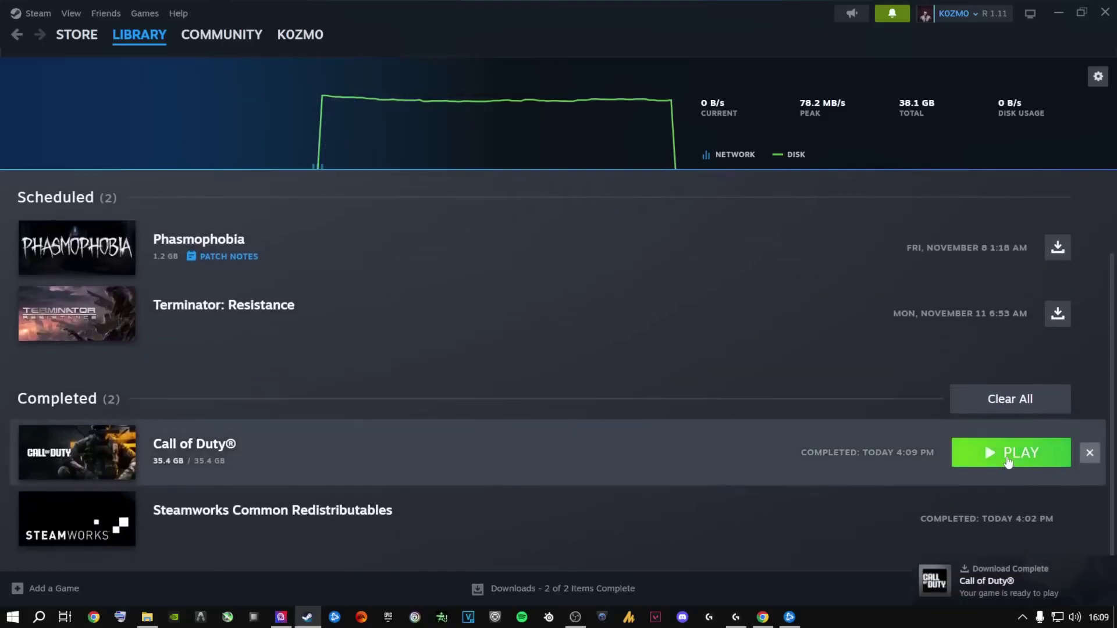
click(1012, 408)
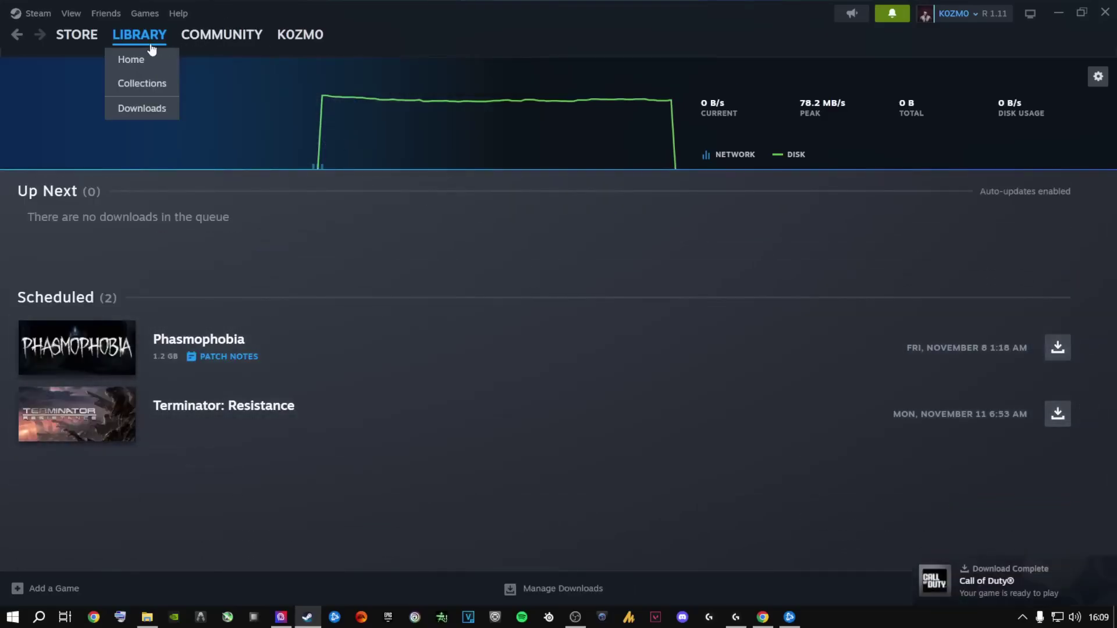
- Open the Call of Duty page in the game library and launch the game
click(130, 60)
click(72, 359)
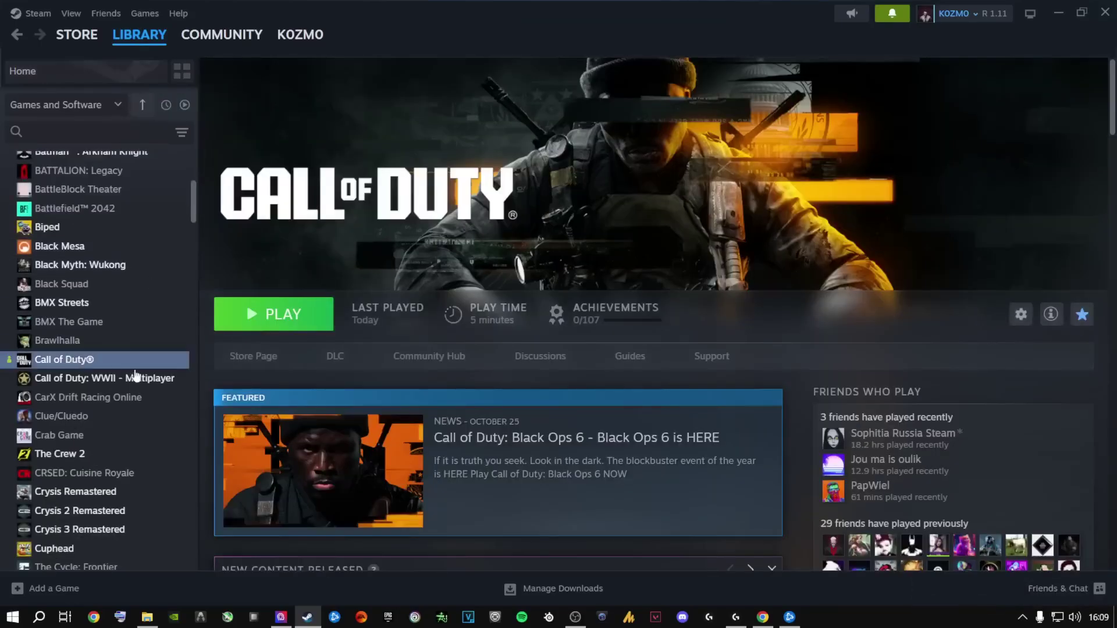
click(277, 323)
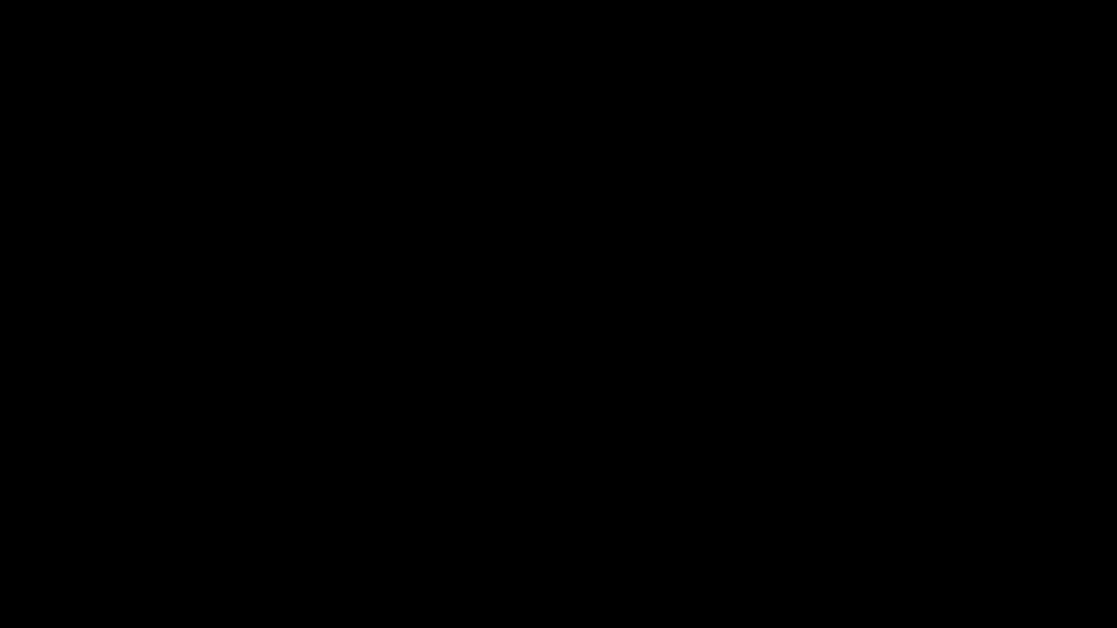